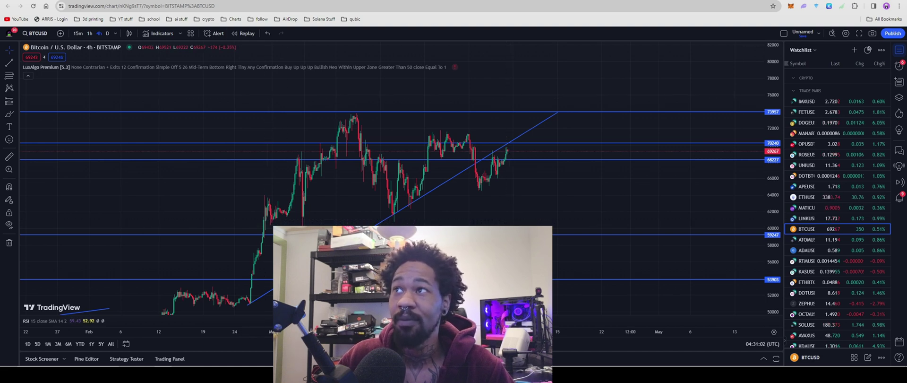
# Switch to the warthog.network tab and scroll to the What is Warthog and Tokenomics sections.
pyautogui.hotkey('ctrl', 'Tab')
pyautogui.hotkey('ctrl', 'Tab')
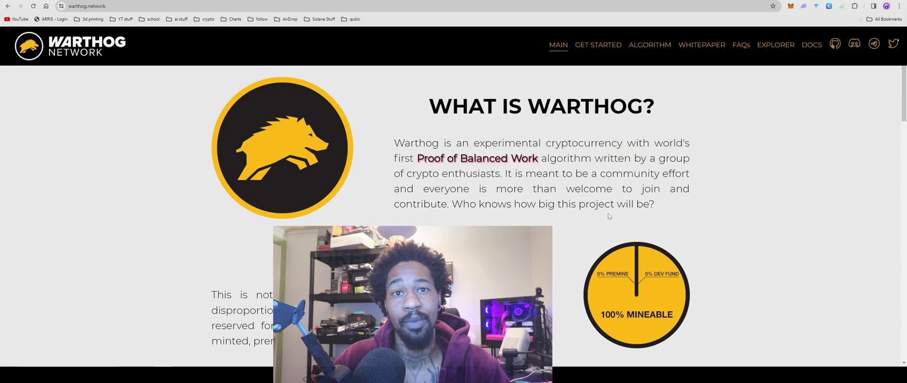
pyautogui.scroll(-1, 628, 213)
pyautogui.scroll(1, 637, 229)
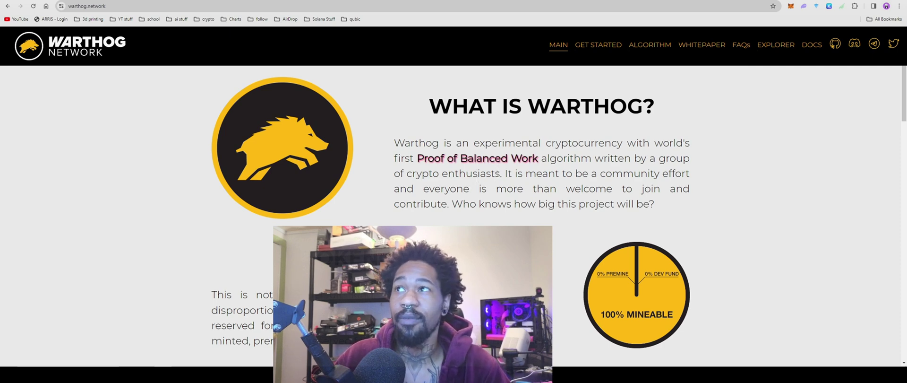
pyautogui.scroll(-1, 495, 174)
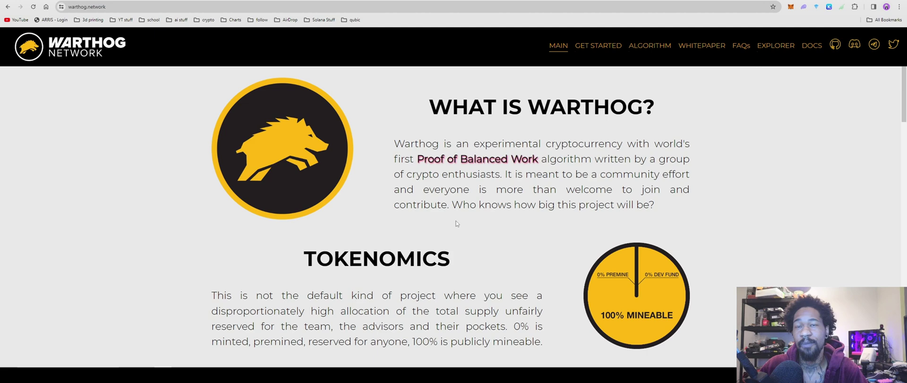
# Scroll through the Warthog homepage sections and return to the top of the page.
pyautogui.scroll(-1, 461, 225)
pyautogui.scroll(1, 463, 228)
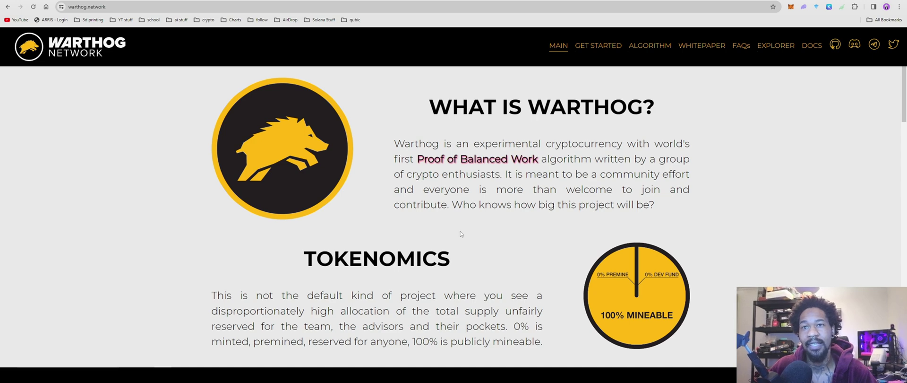
pyautogui.scroll(-1, 460, 232)
pyautogui.scroll(1, 463, 232)
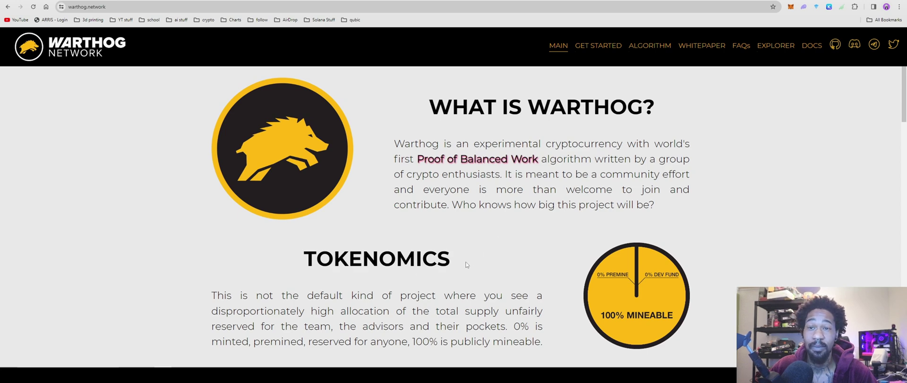
pyautogui.scroll(-1, 505, 252)
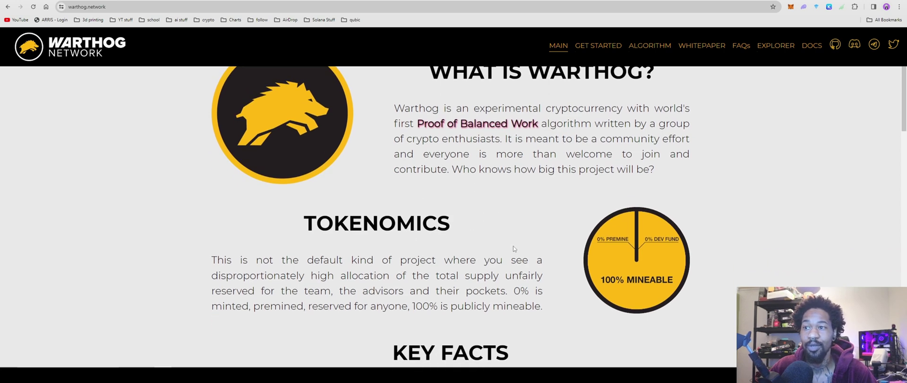
pyautogui.scroll(-8, 515, 255)
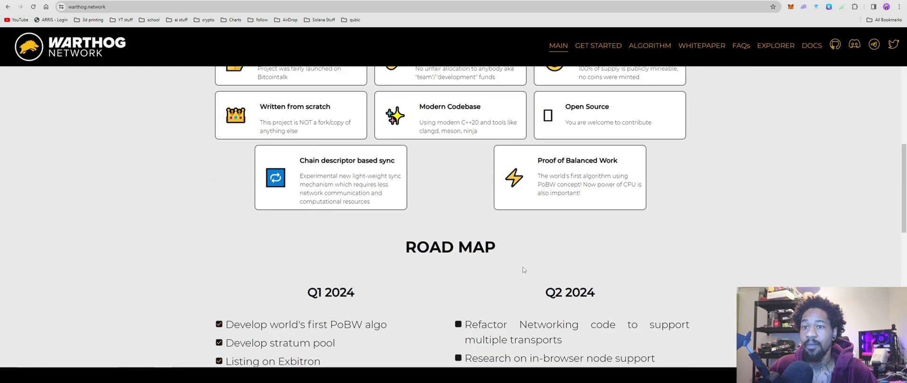
pyautogui.scroll(-11, 523, 270)
pyautogui.scroll(3, 523, 265)
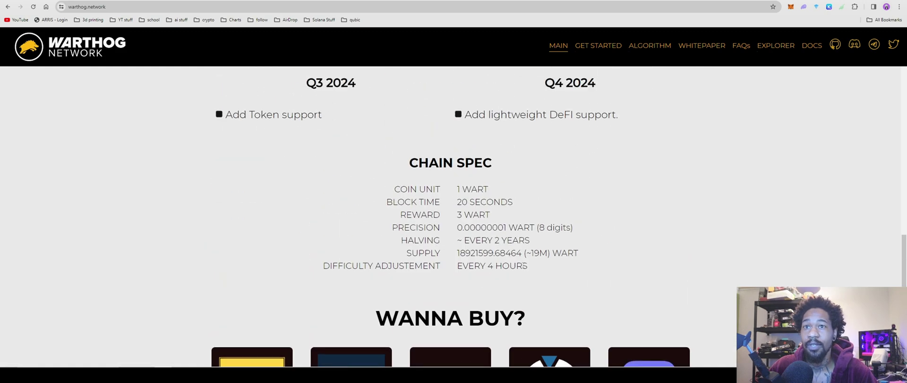
pyautogui.scroll(1, 520, 263)
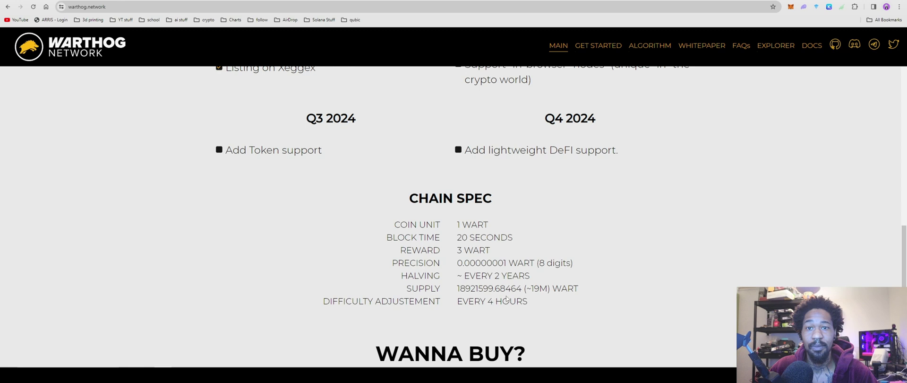
pyautogui.scroll(-2, 551, 285)
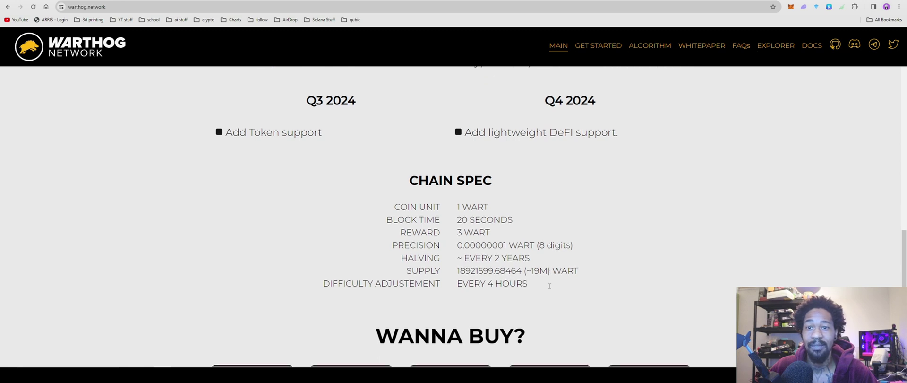
pyautogui.scroll(-3, 449, 231)
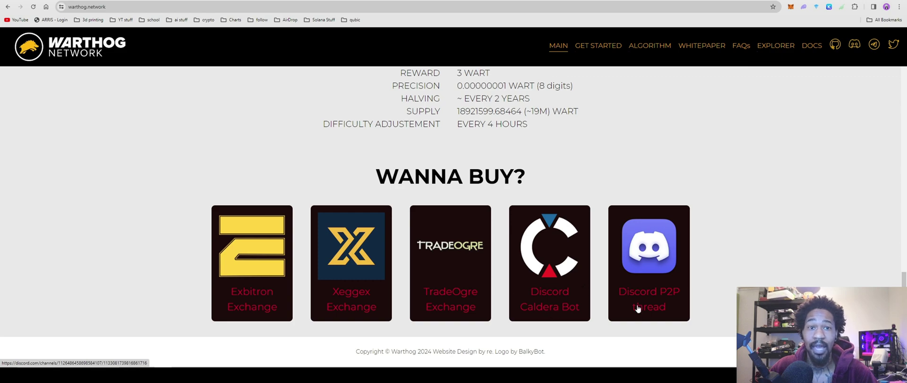
pyautogui.scroll(15, 591, 292)
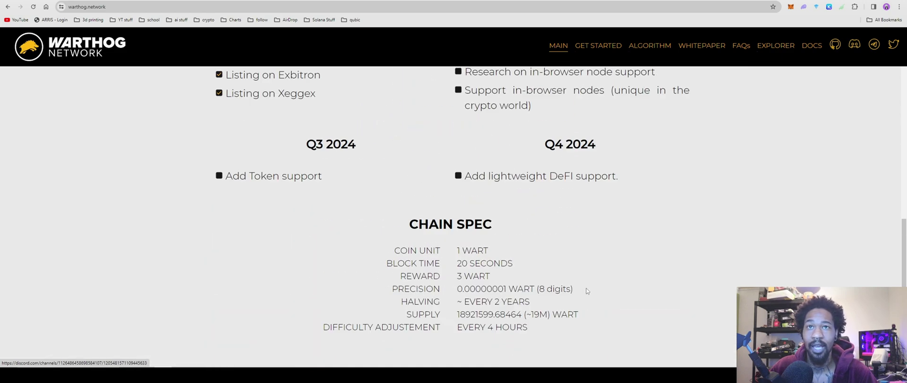
pyautogui.scroll(1, 591, 292)
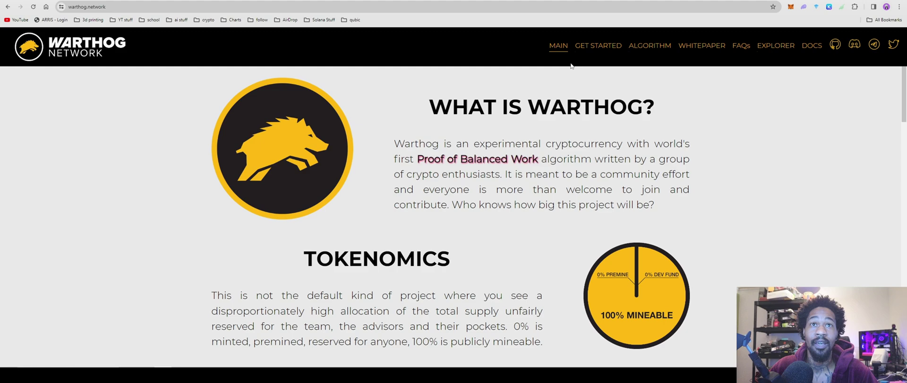
pyautogui.click(603, 46)
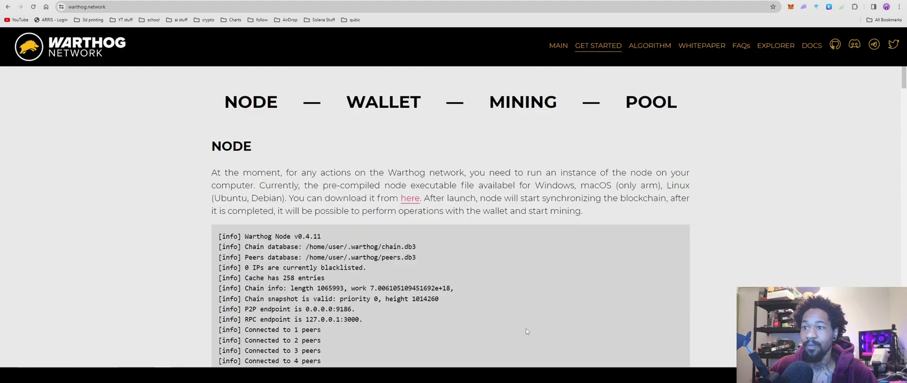
pyautogui.scroll(-3, 520, 307)
pyautogui.scroll(3, 513, 277)
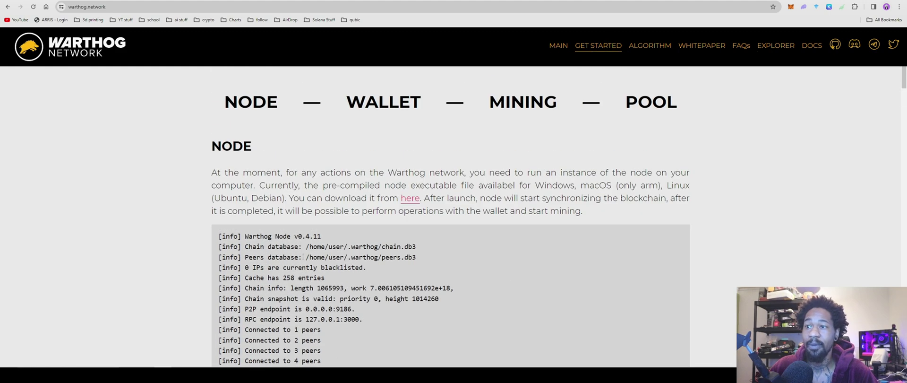
pyautogui.scroll(-15, 326, 262)
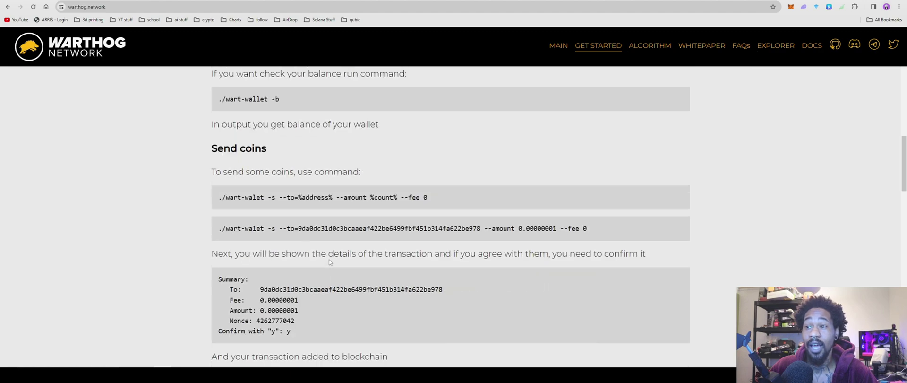
pyautogui.scroll(-20, 329, 259)
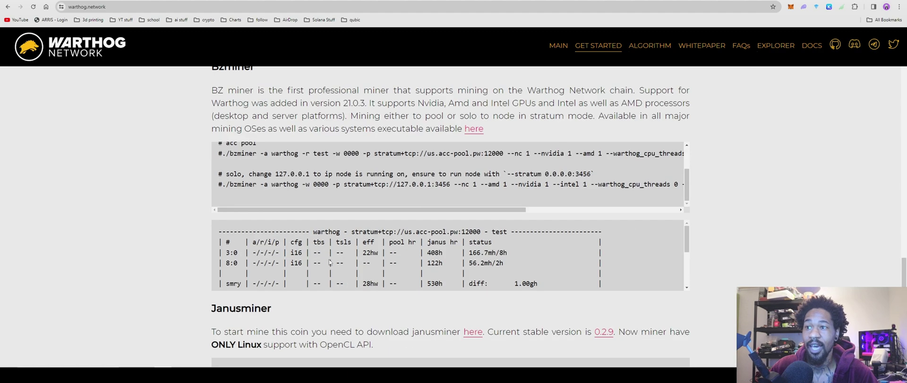
pyautogui.scroll(20, 329, 261)
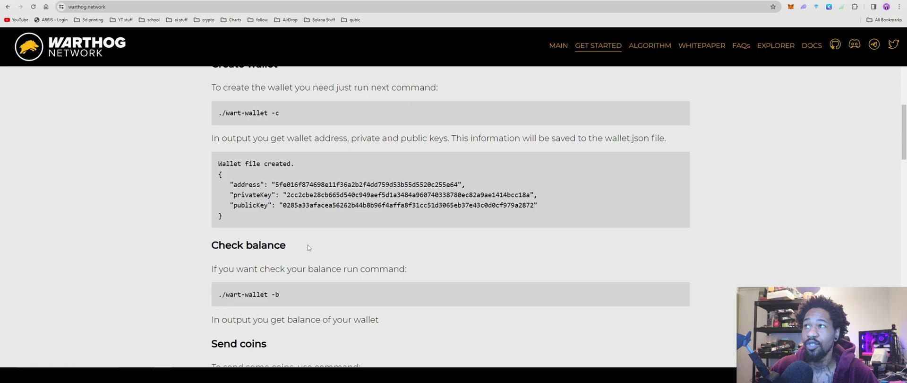
pyautogui.scroll(1, 309, 246)
pyautogui.scroll(-20, 322, 239)
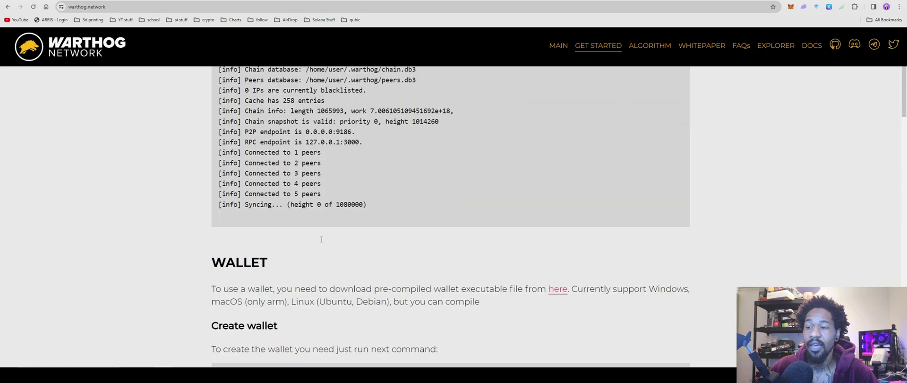
pyautogui.scroll(-10, 322, 239)
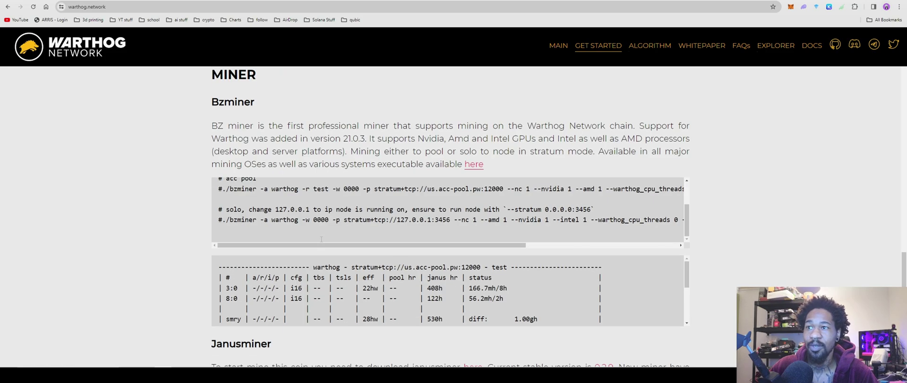
pyautogui.scroll(6, 321, 239)
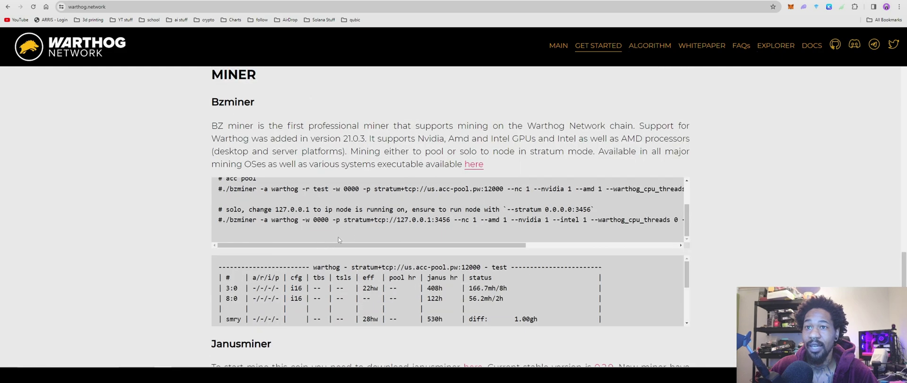
pyautogui.scroll(2, 340, 242)
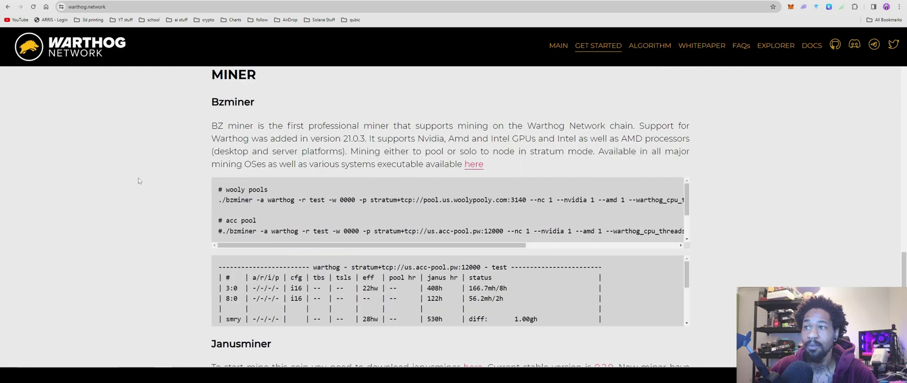
pyautogui.scroll(20, 138, 181)
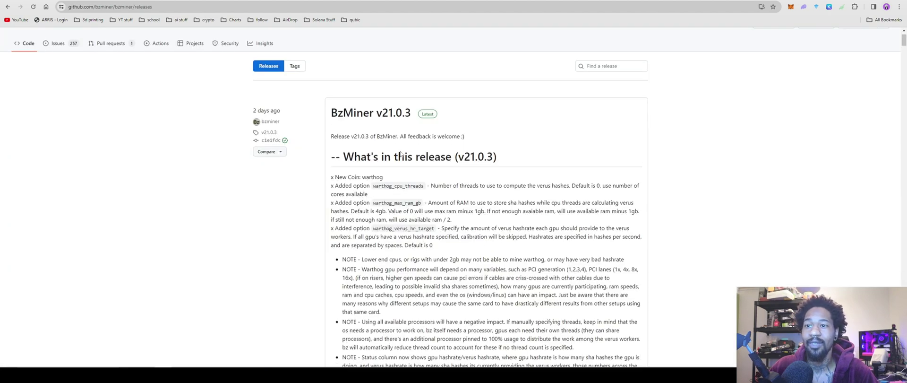
# Scroll the BzMiner GitHub releases page down to the v21.0.3 Assets list.
pyautogui.scroll(-3, 401, 154)
pyautogui.scroll(3, 401, 150)
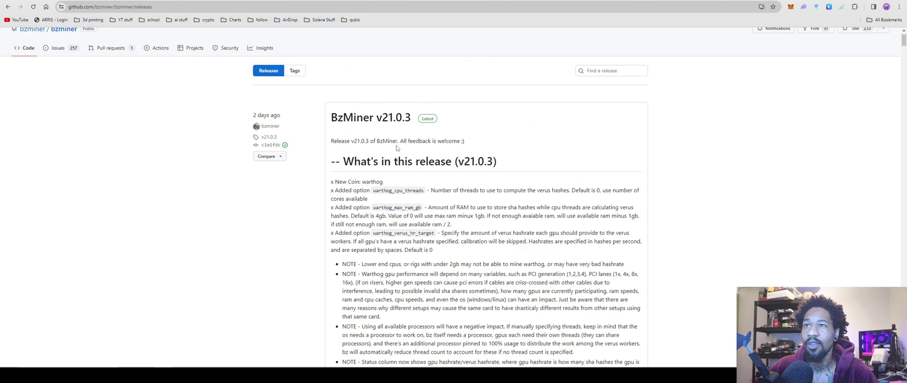
pyautogui.scroll(-4, 392, 144)
pyautogui.scroll(5, 386, 137)
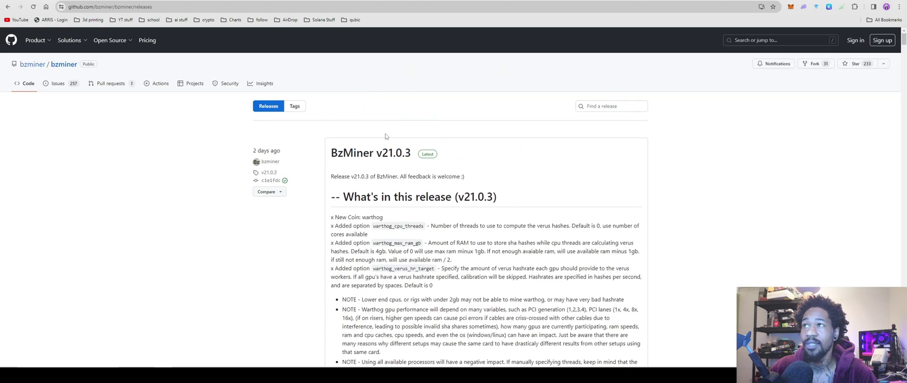
pyautogui.scroll(-15, 386, 137)
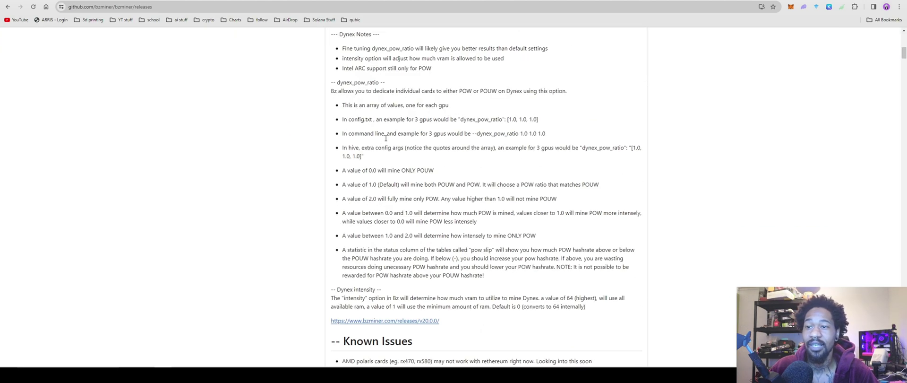
pyautogui.scroll(-20, 385, 139)
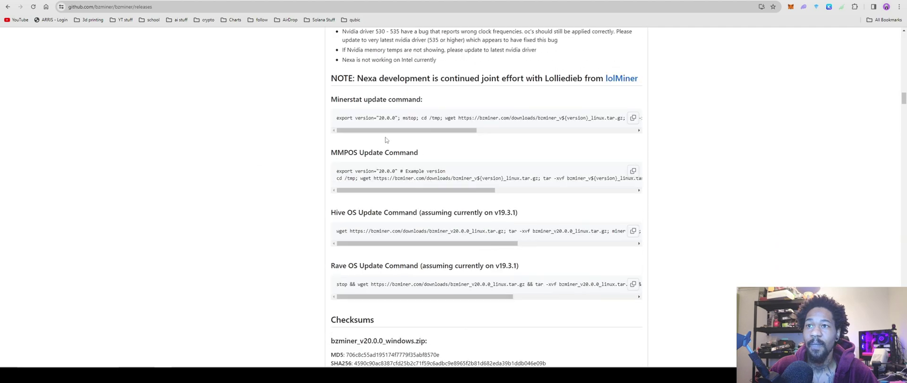
pyautogui.scroll(15, 385, 139)
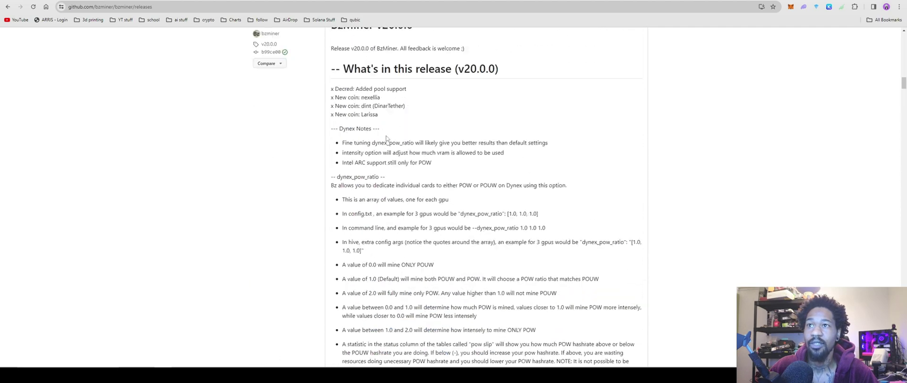
pyautogui.scroll(10, 386, 135)
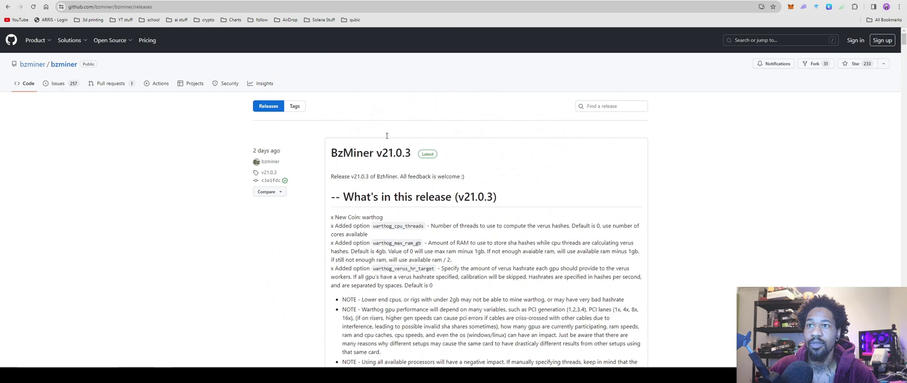
pyautogui.scroll(-10, 387, 135)
pyautogui.scroll(10, 387, 136)
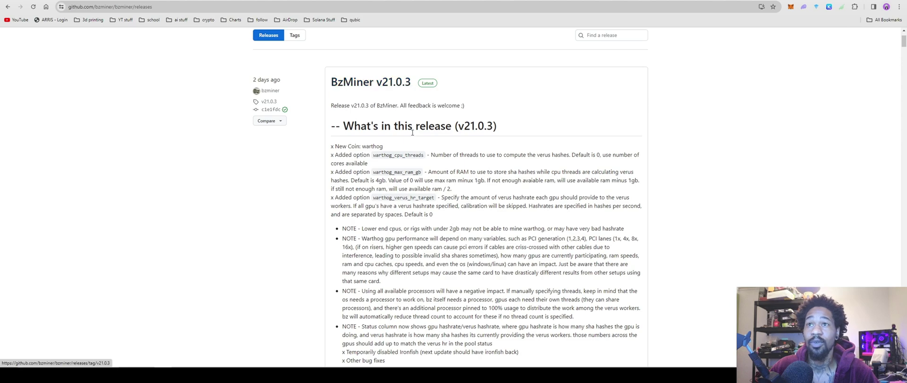
pyautogui.scroll(-12, 412, 146)
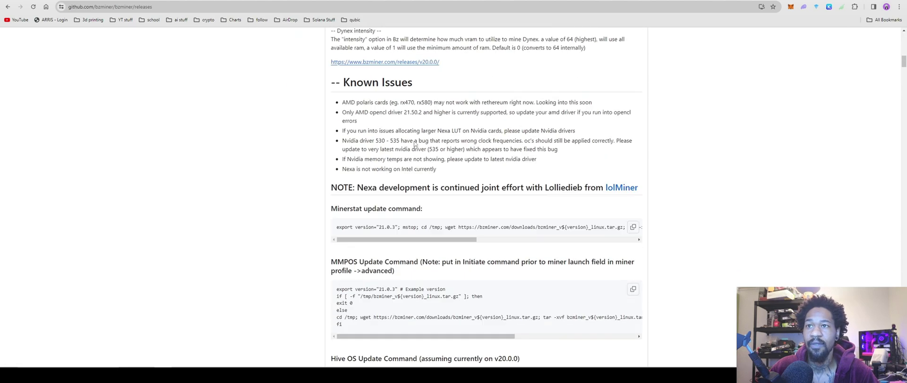
pyautogui.scroll(-8, 414, 143)
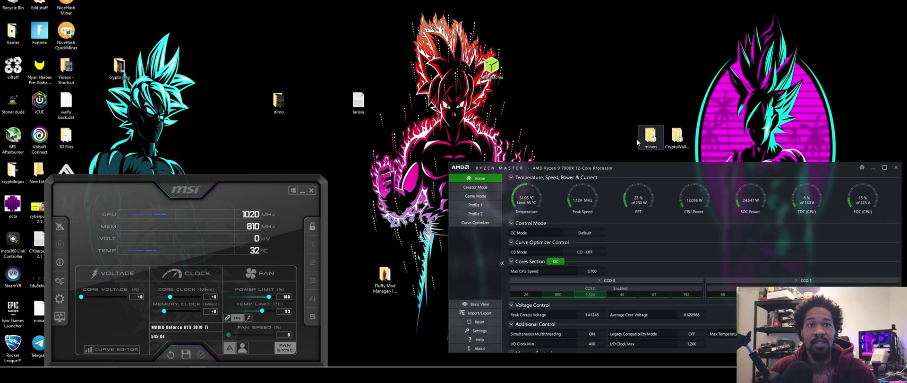
# Open miners, then the nested bzminer_v21.0.3_windows folders to list the miner's batch files.
pyautogui.doubleClick(650, 135)
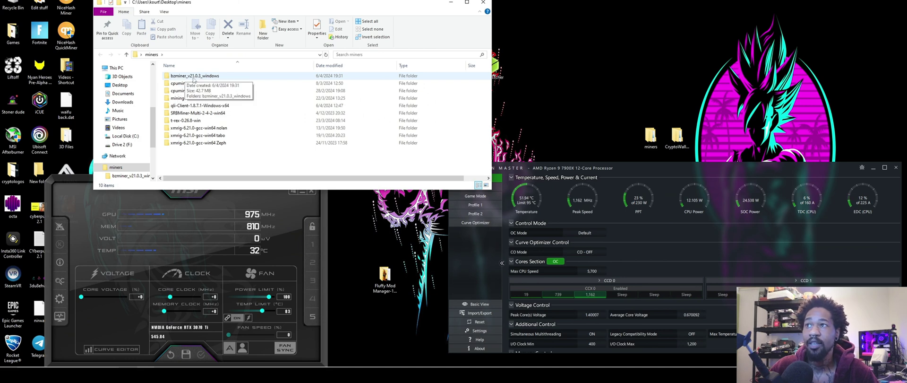
pyautogui.doubleClick(197, 77)
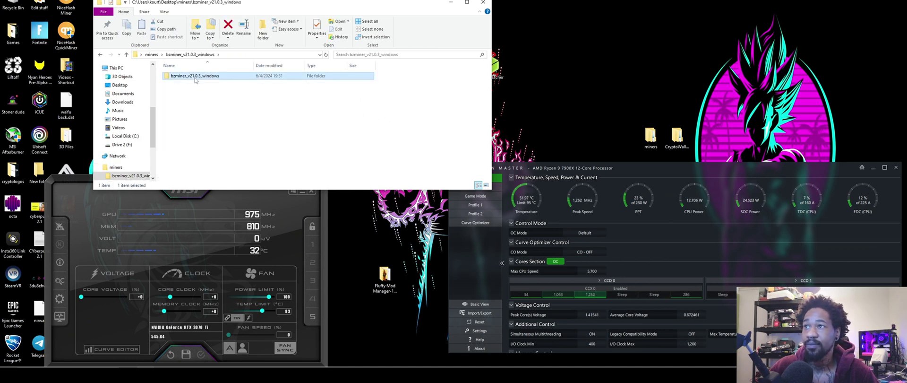
pyautogui.doubleClick(196, 76)
pyautogui.scroll(-14, 219, 158)
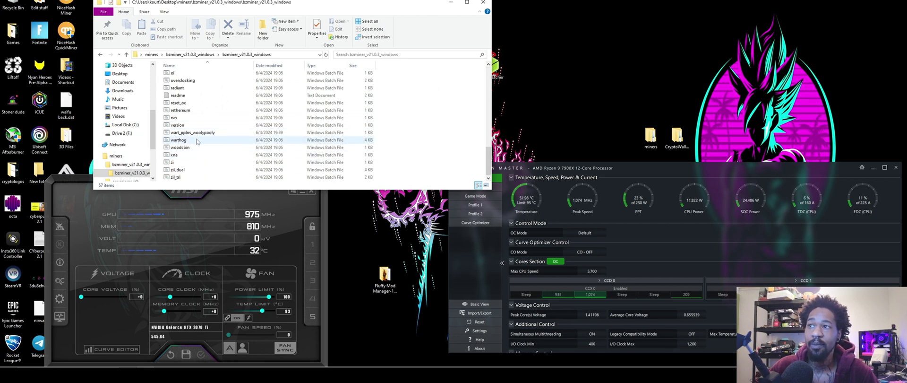
# Edit warthog.bat in Notepad, highlight the solo pool lines, then go back to the releases page.
pyautogui.rightClick(179, 142)
pyautogui.click(195, 155)
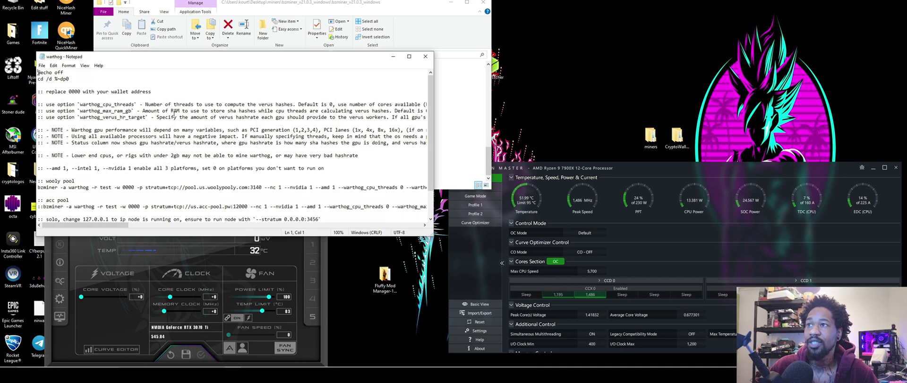
pyautogui.scroll(-2, 176, 142)
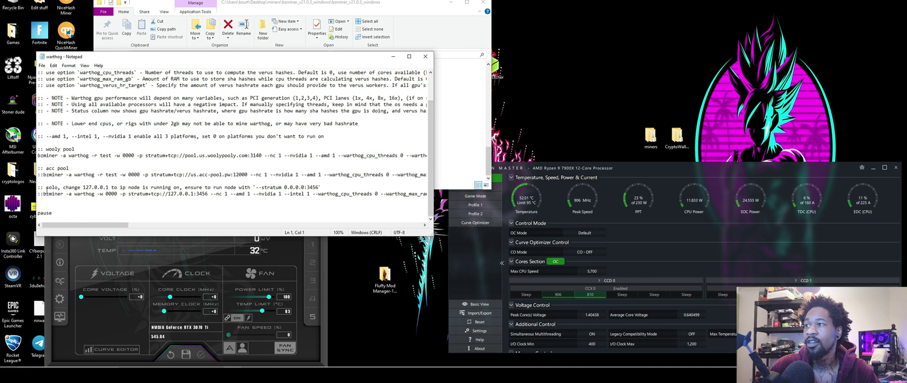
pyautogui.moveTo(46, 188); pyautogui.dragTo(289, 201)
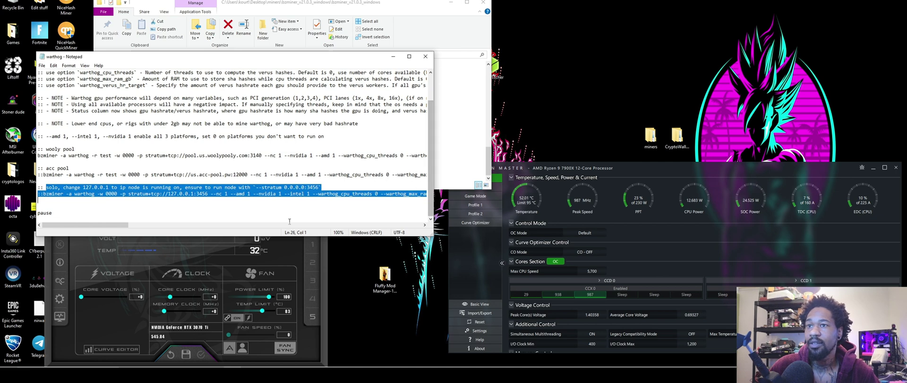
pyautogui.click(456, 160)
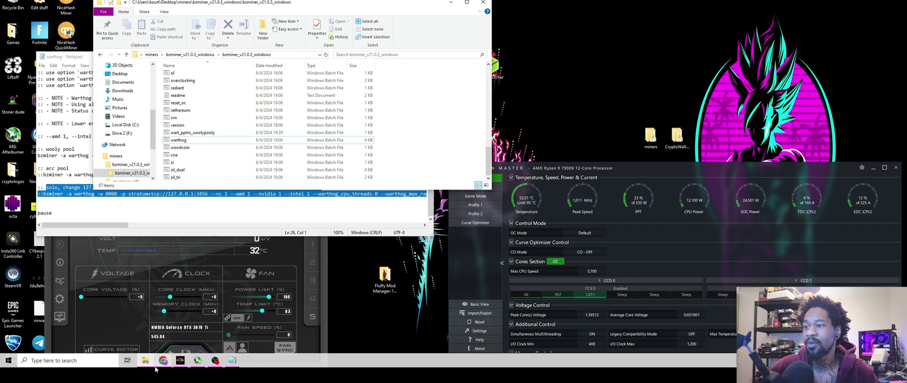
pyautogui.click(162, 365)
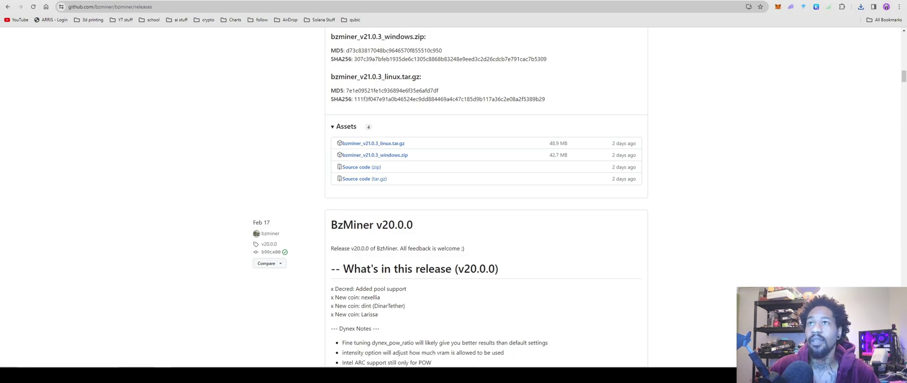
# Switch to the MiningPoolStats Warthog tab and follow the woolypooly.com pool link.
pyautogui.hotkey('ctrl', 'Tab')
pyautogui.hotkey('ctrl', 'Tab')
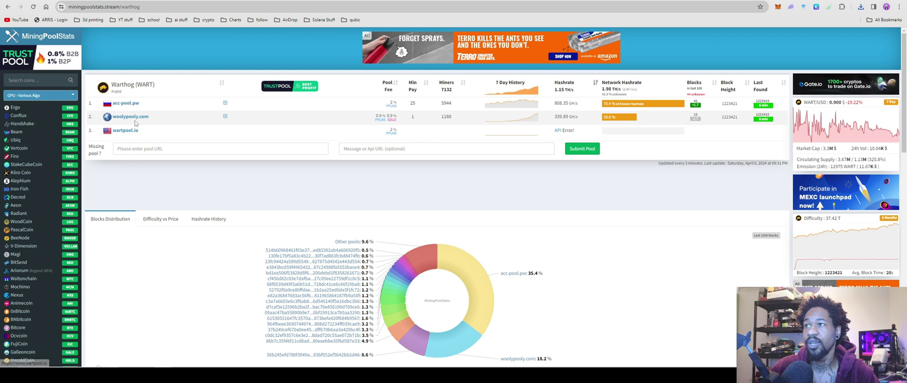
pyautogui.click(134, 116)
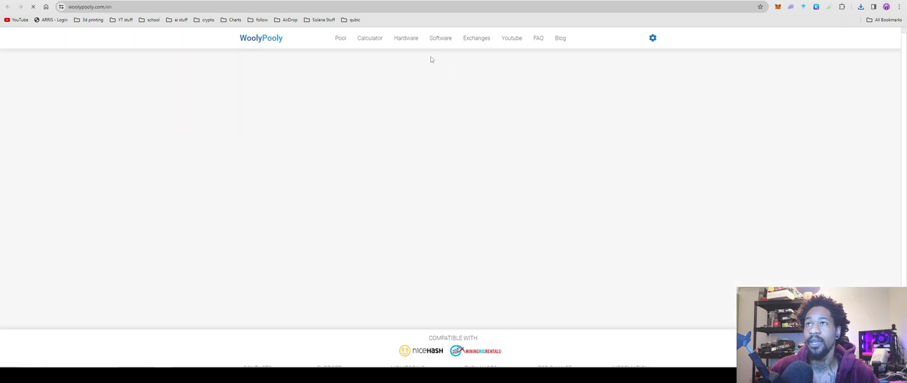
# Start Warthog's connection setup with PPLNS pool type and USA region.
pyautogui.scroll(-10, 475, 140)
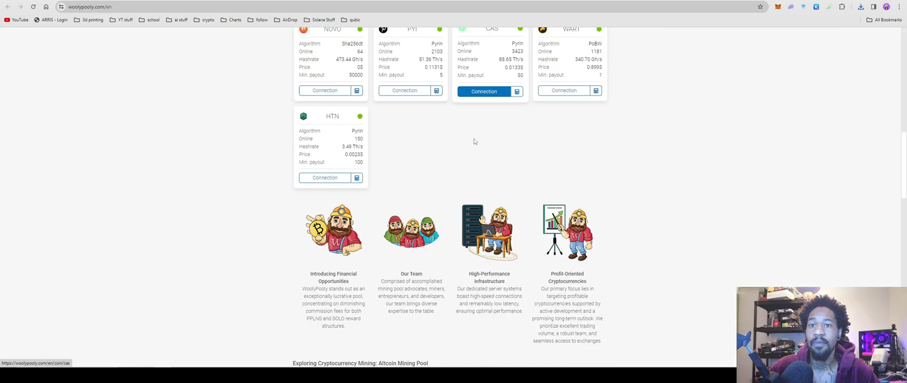
pyautogui.scroll(4, 475, 139)
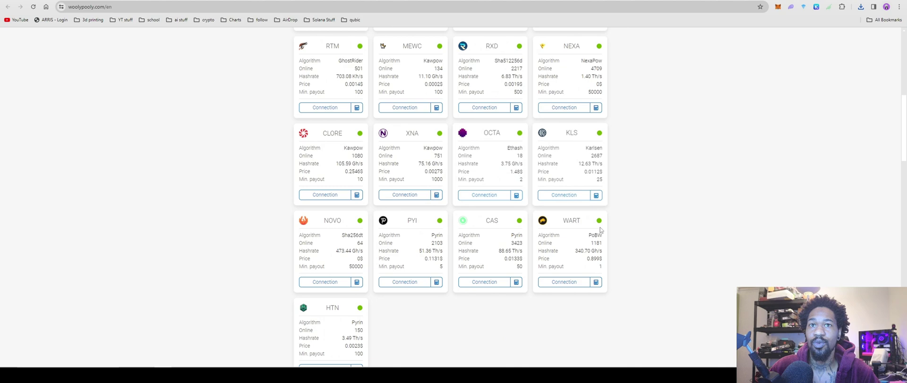
pyautogui.click(567, 284)
pyautogui.click(475, 212)
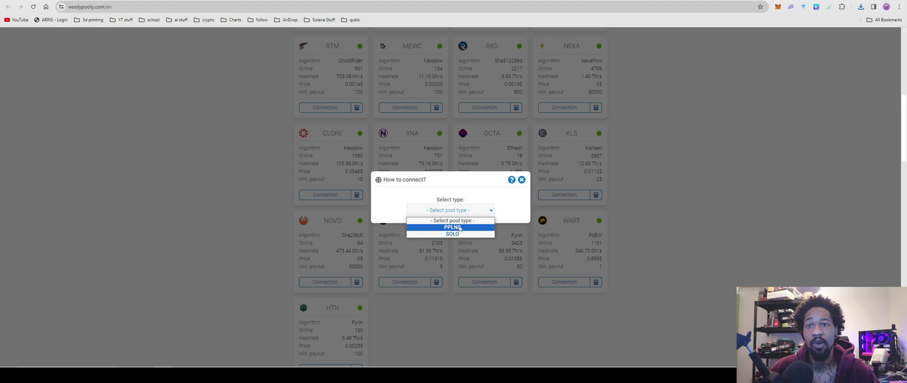
pyautogui.click(459, 227)
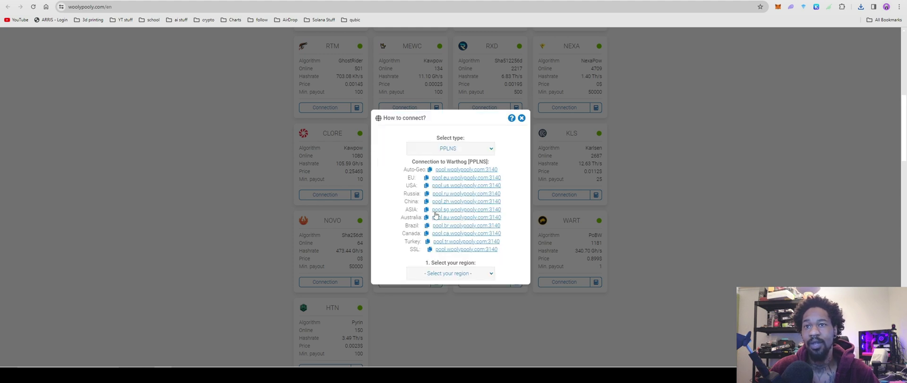
pyautogui.click(464, 274)
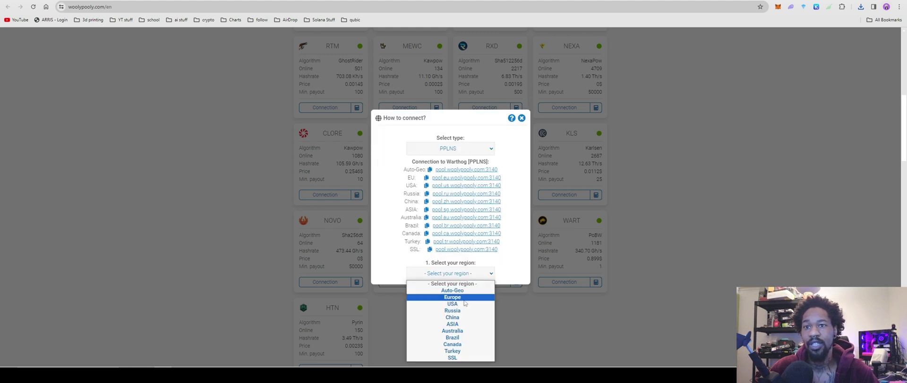
pyautogui.click(465, 301)
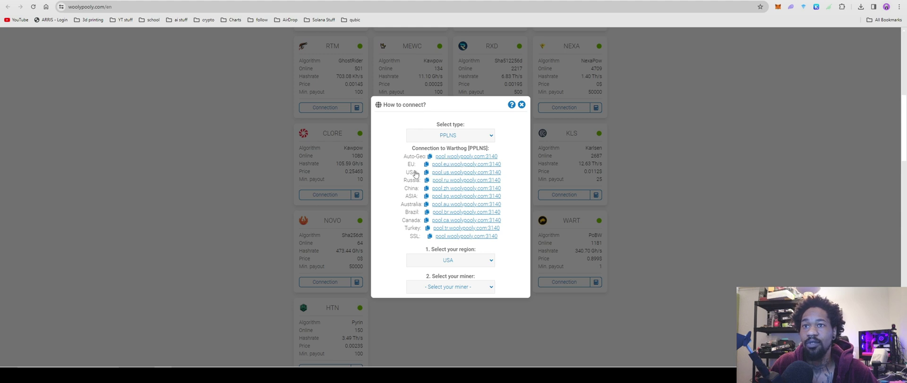
# Copy the USA pool address and select bzminer as the miner.
pyautogui.click(454, 173)
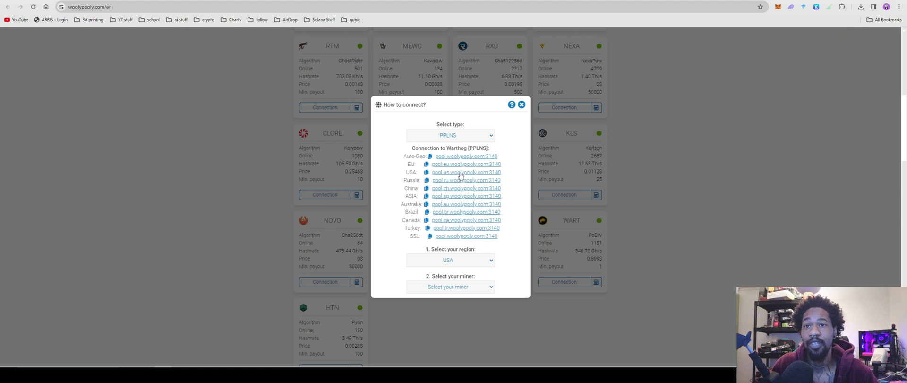
pyautogui.scroll(-3, 461, 174)
pyautogui.click(441, 287)
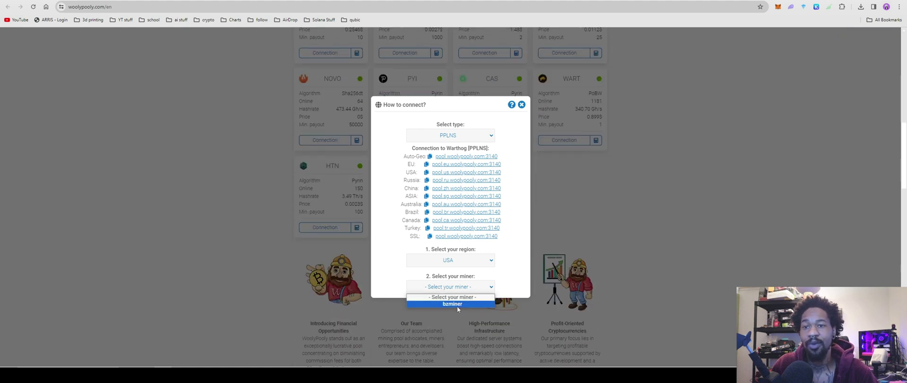
pyautogui.click(452, 304)
pyautogui.scroll(-1, 453, 309)
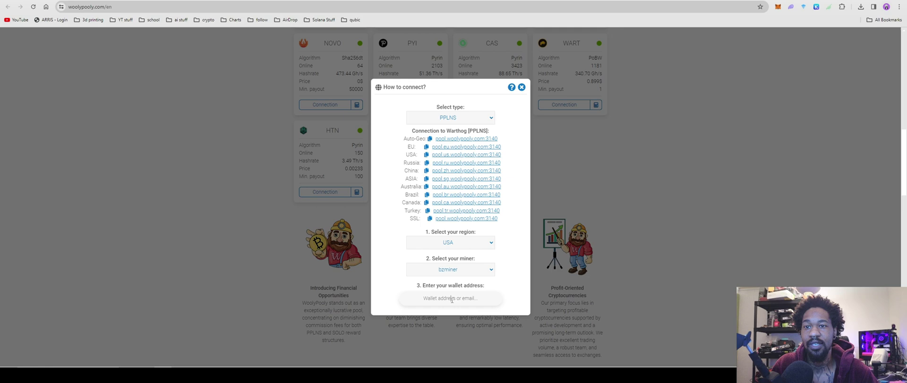
pyautogui.moveTo(375, 371)
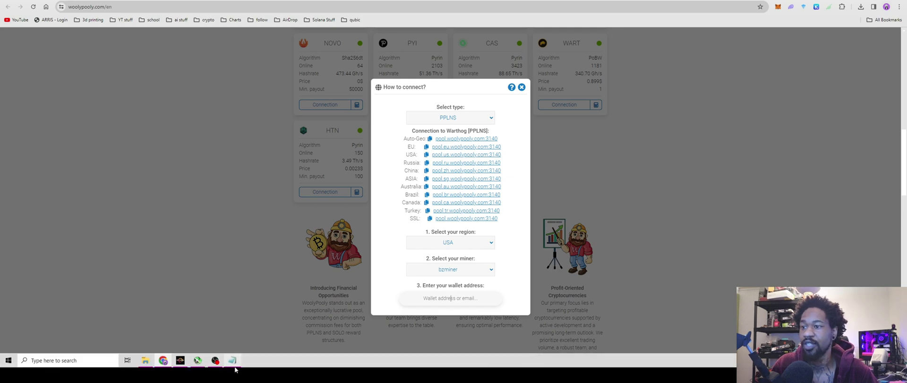
pyautogui.click(233, 362)
# Close warthog.bat and copy the wallet address after -w from wart_pplns_woolypooly.bat.
pyautogui.hotkey('alt', 'F4')
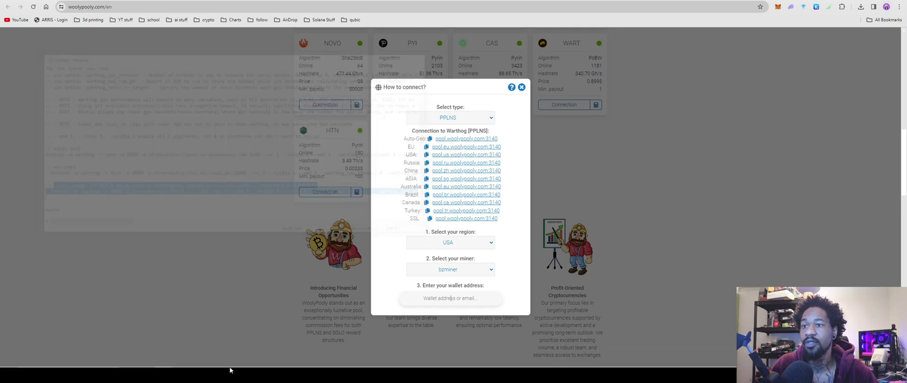
pyautogui.click(146, 360)
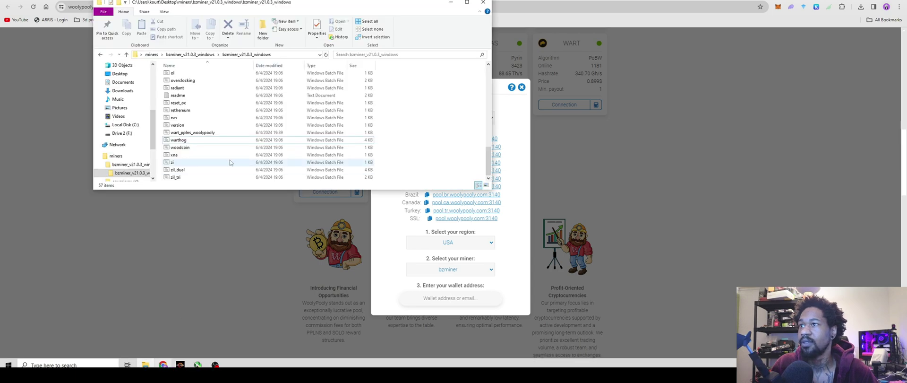
pyautogui.rightClick(189, 134)
pyautogui.click(203, 146)
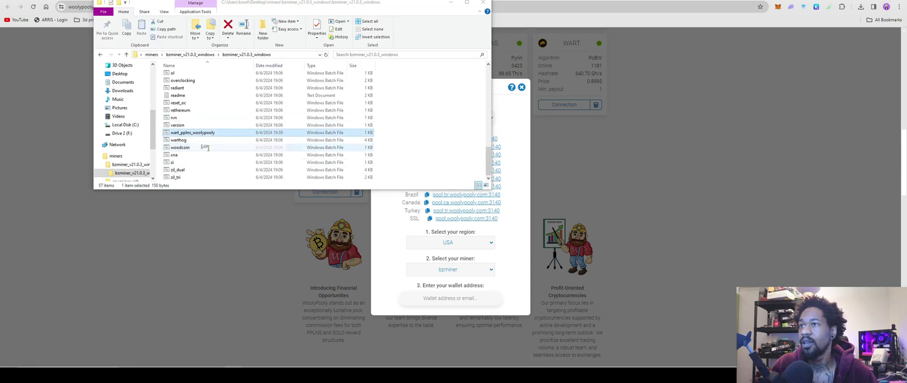
pyautogui.moveTo(240, 73); pyautogui.dragTo(386, 74)
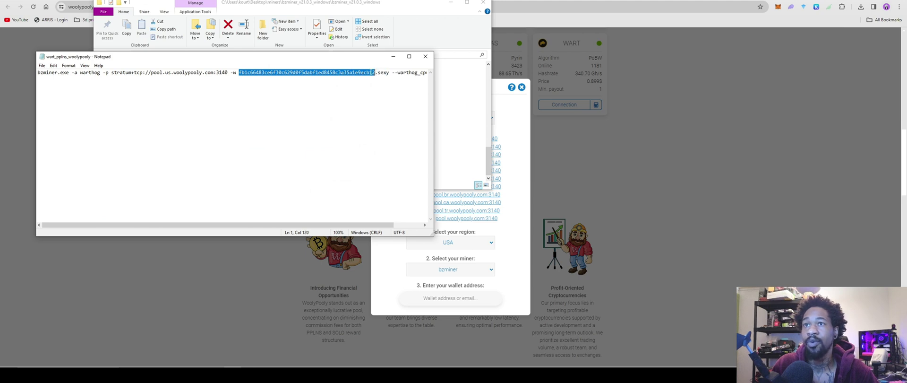
pyautogui.rightClick(362, 72)
pyautogui.click(374, 94)
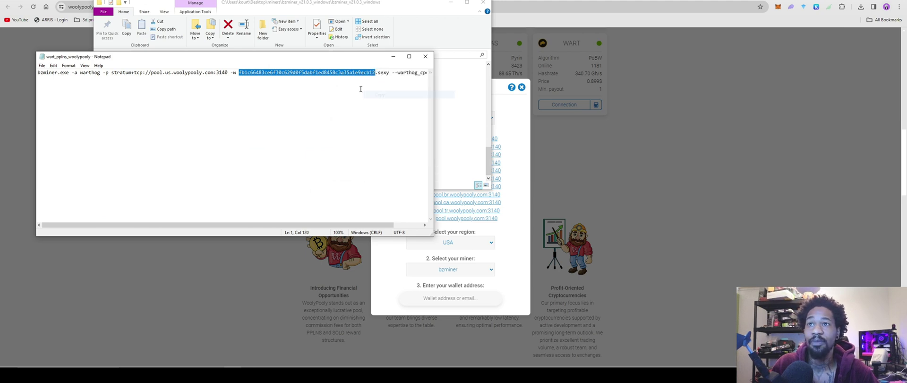
pyautogui.click(426, 57)
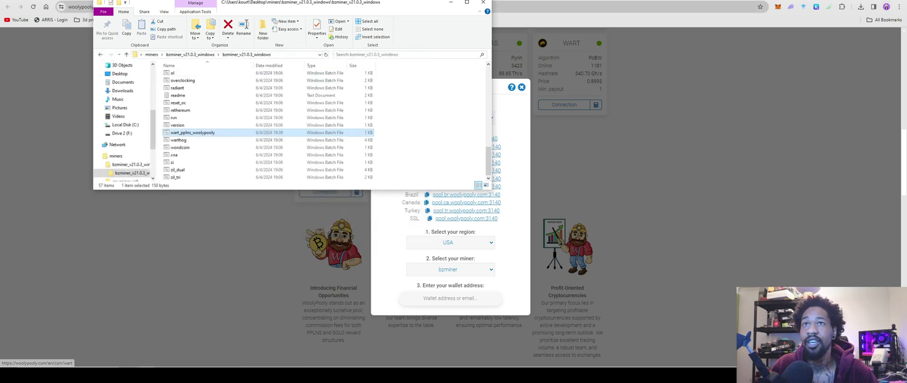
# Paste the wallet address into the WoolyPooly dialog and enter a worker name.
pyautogui.click(518, 131)
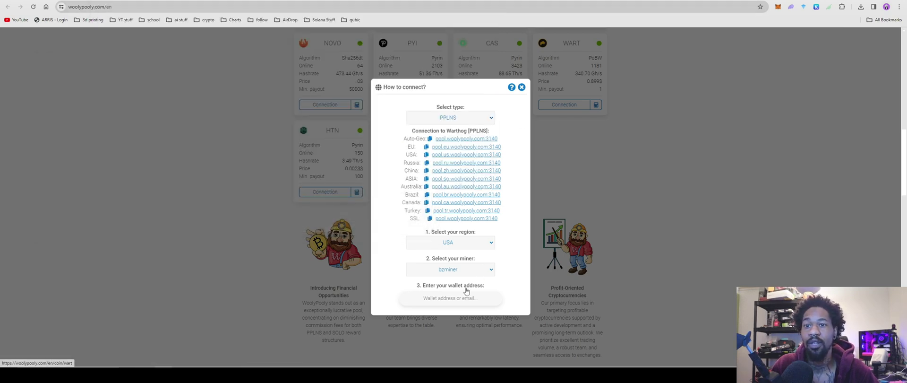
pyautogui.rightClick(451, 299)
pyautogui.click(484, 189)
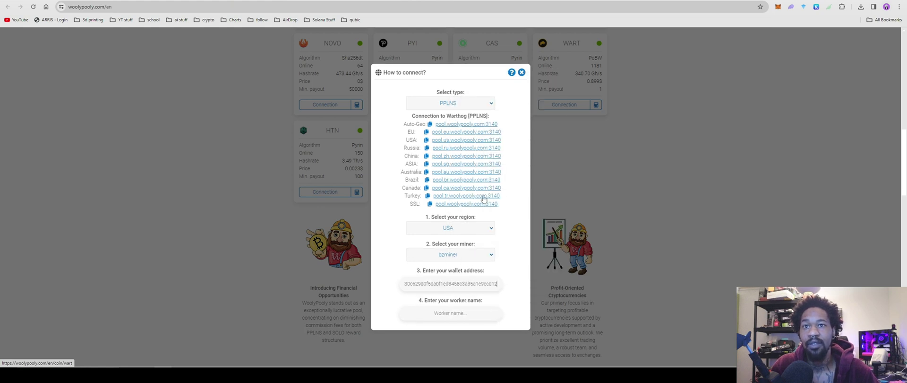
pyautogui.scroll(-2, 462, 283)
pyautogui.click(461, 314)
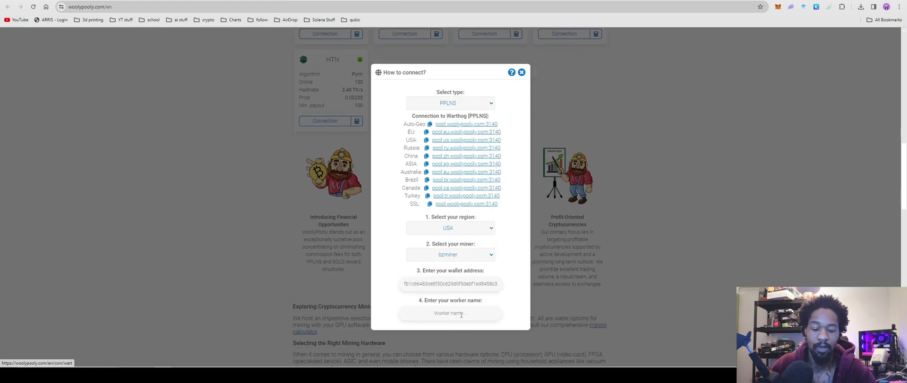
pyautogui.write('kink')
pyautogui.scroll(-1, 461, 317)
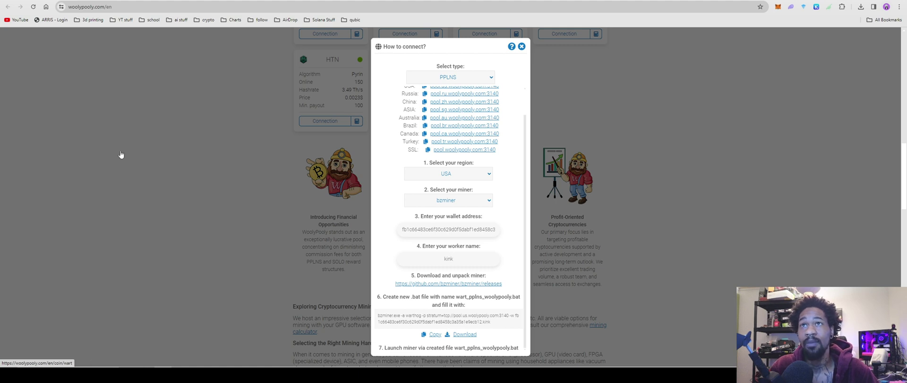
pyautogui.scroll(-1, 456, 326)
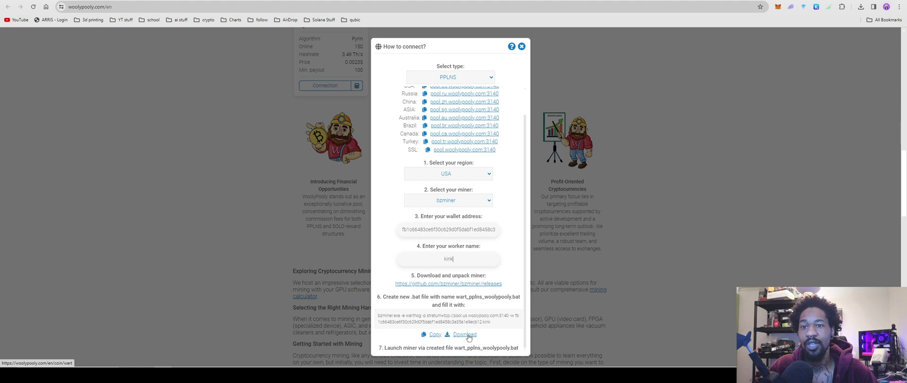
# Download the generated wart_pplns_woolypooly.bat and keep it despite the unverified-file warning.
pyautogui.click(468, 335)
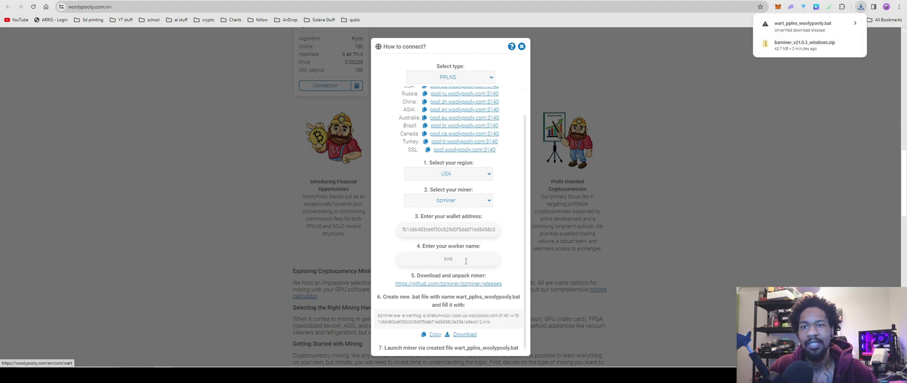
pyautogui.press('BackSpace')
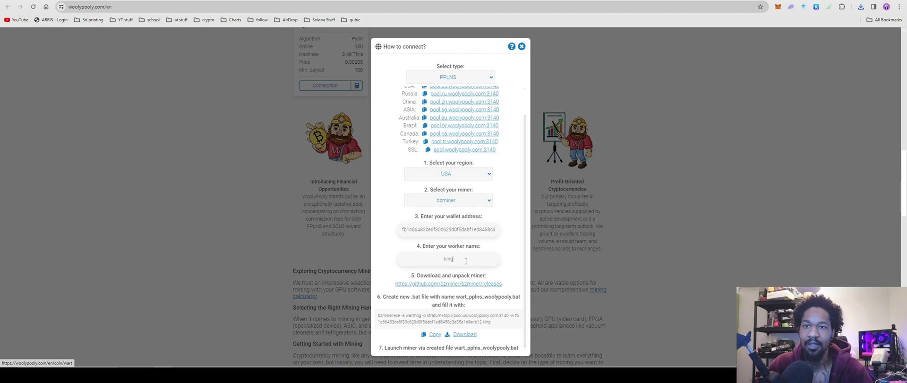
pyautogui.click(860, 6)
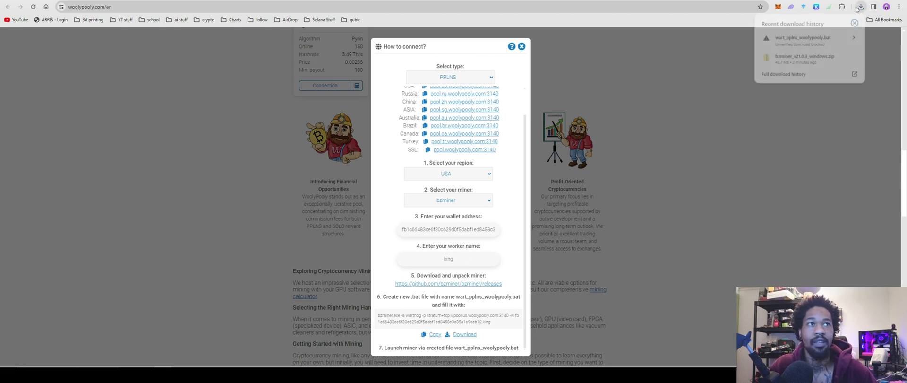
pyautogui.click(843, 43)
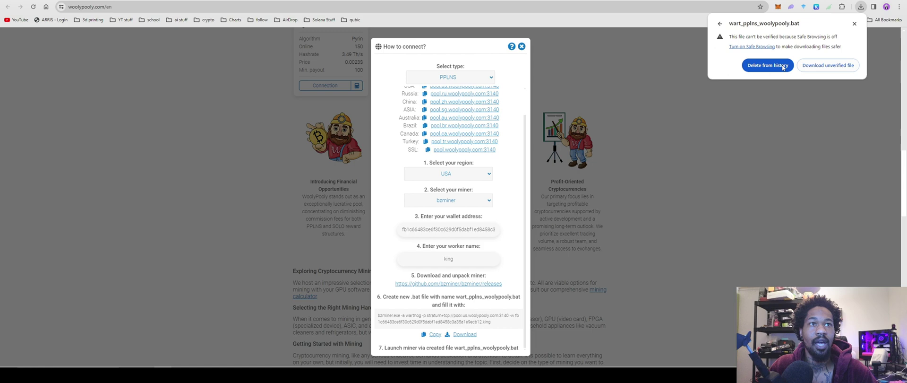
pyautogui.click(825, 69)
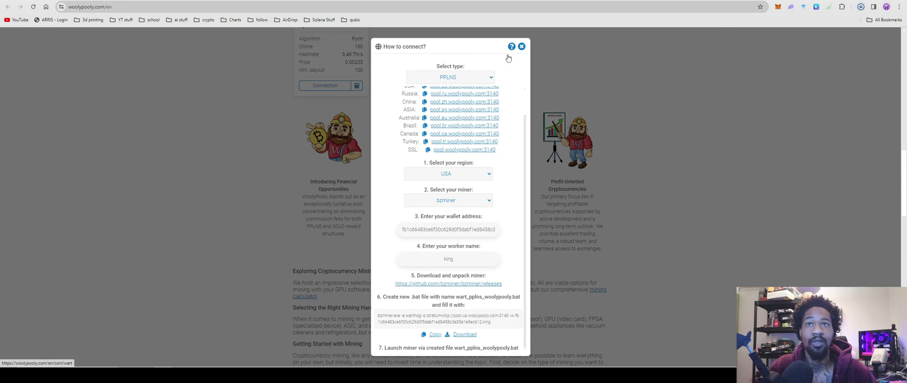
# Copy the downloaded wart_pplns_woolypooly.bat from Downloads into the bzminer_v21.0.3_windows folder.
pyautogui.click(861, 6)
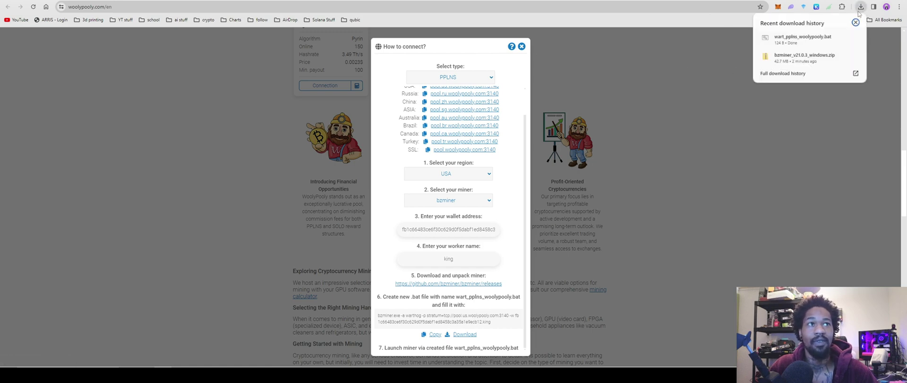
pyautogui.click(842, 37)
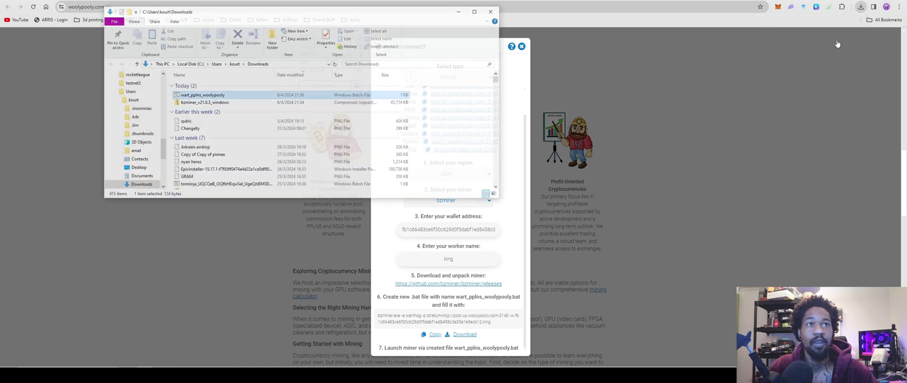
pyautogui.rightClick(216, 95)
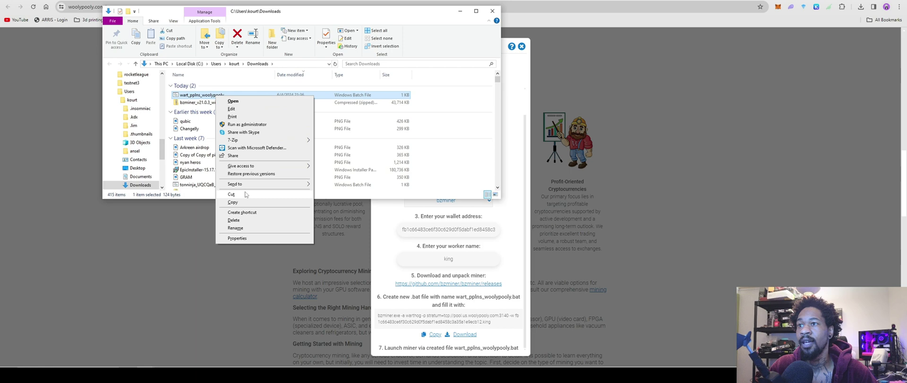
pyautogui.click(233, 202)
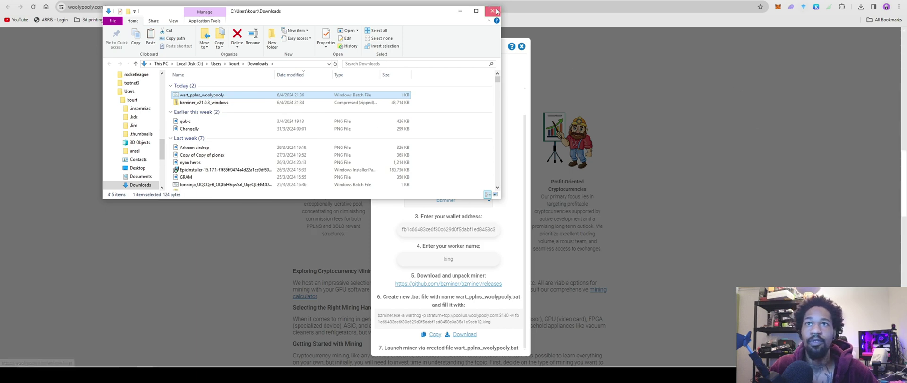
pyautogui.click(802, 13)
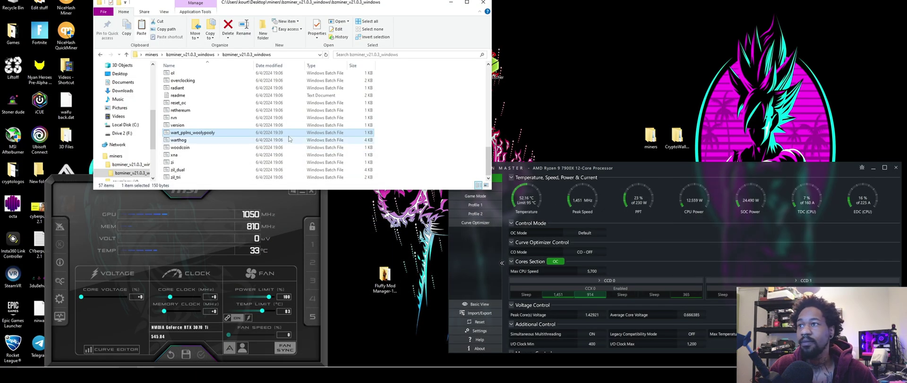
# Leave the version file's options unused and return to the WoolyPooly page in Chrome.
pyautogui.rightClick(256, 126)
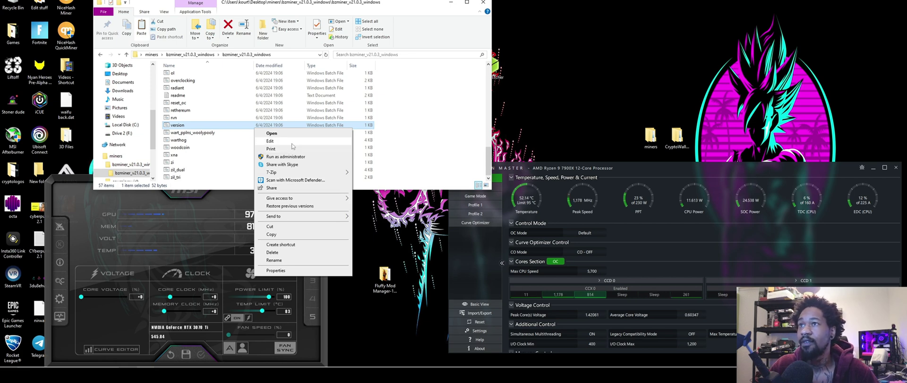
pyautogui.click(425, 146)
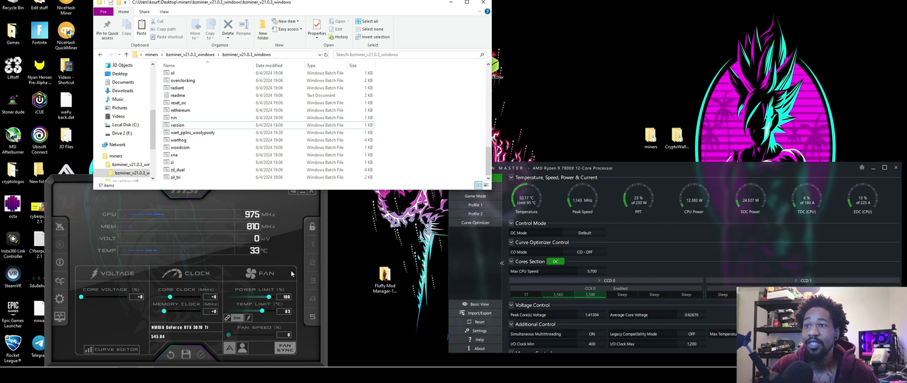
pyautogui.moveTo(206, 371)
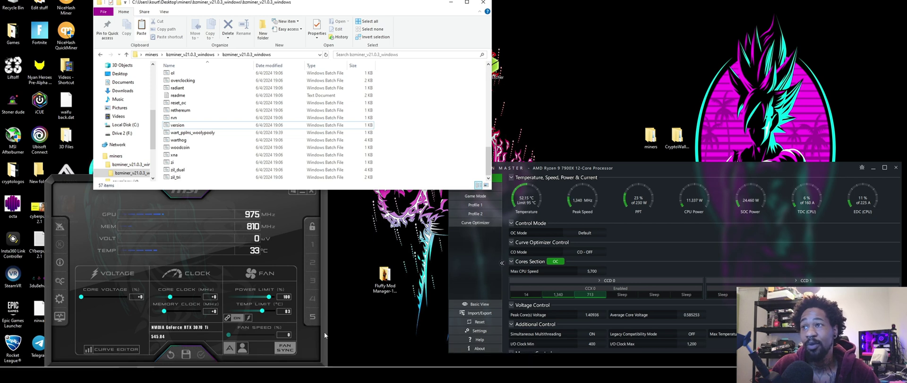
pyautogui.moveTo(259, 363)
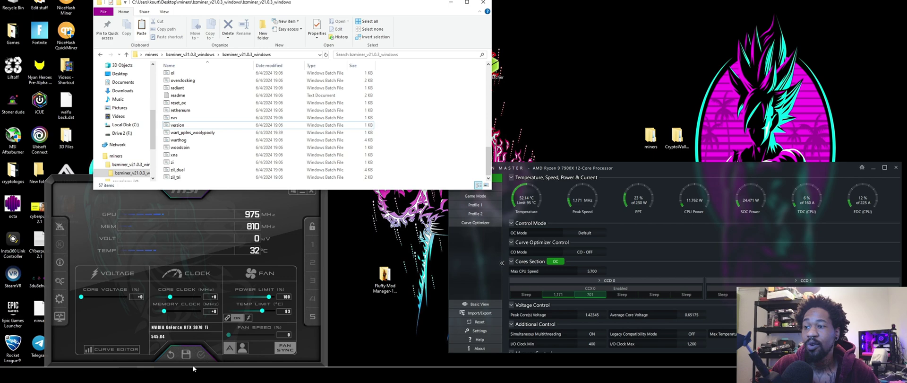
pyautogui.click(162, 362)
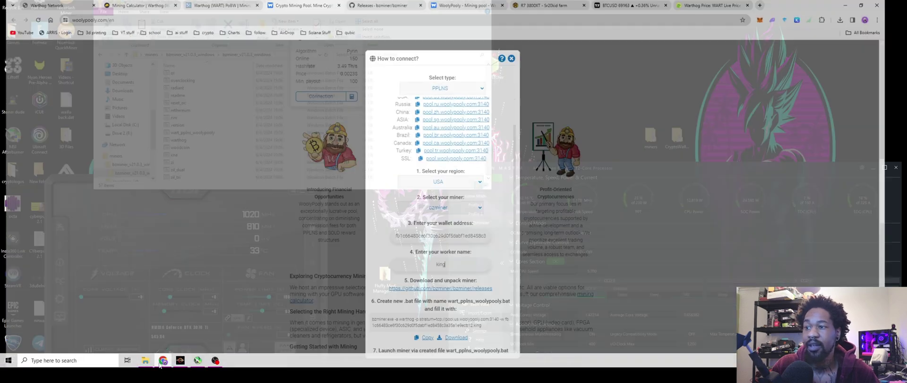
pyautogui.scroll(-3, 575, 250)
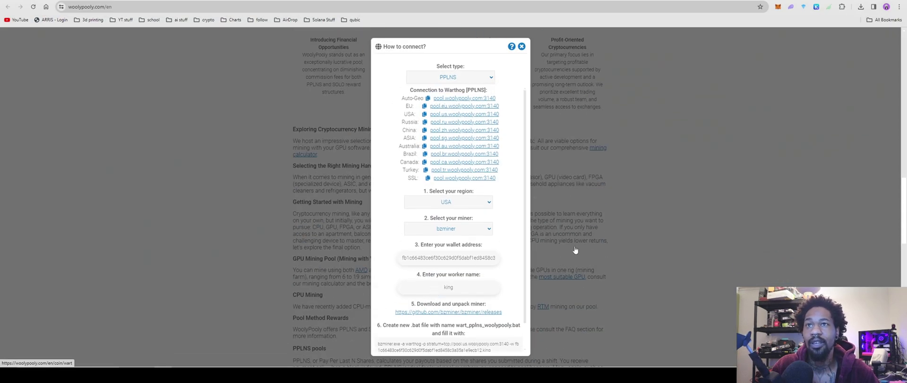
pyautogui.scroll(3, 537, 105)
# Close the How to connect? dialog, switch to HiveOS and open the farm's workers list.
pyautogui.click(543, 50)
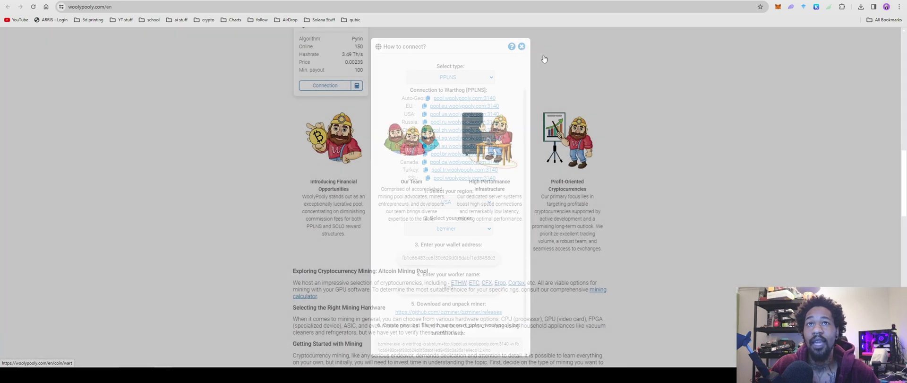
pyautogui.hotkey('ctrl', 'Tab')
pyautogui.click(254, 35)
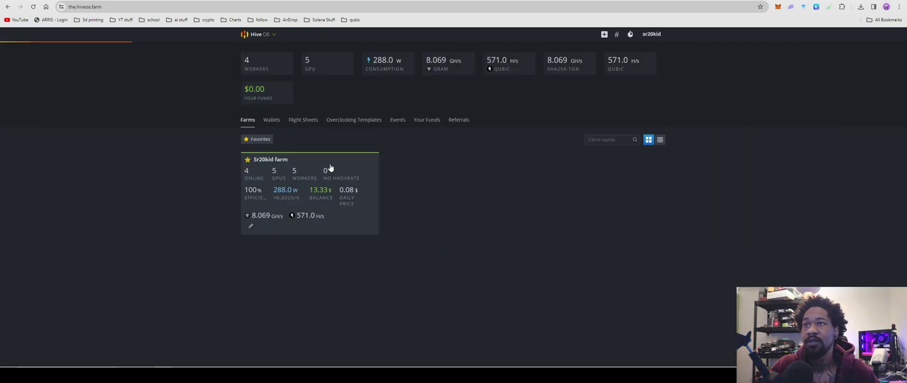
pyautogui.click(278, 162)
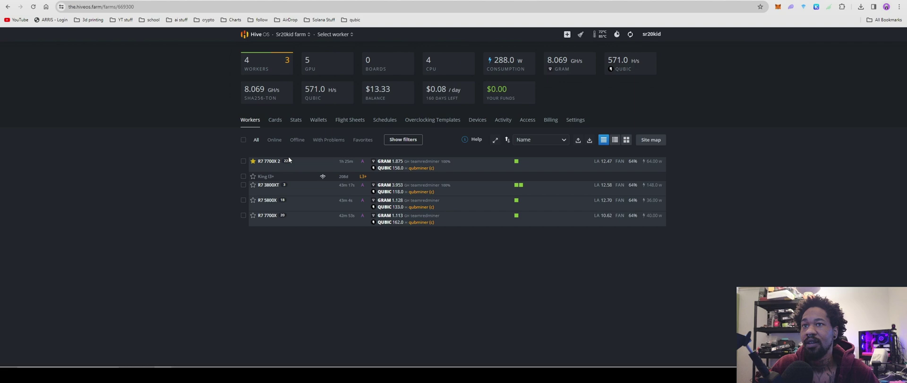
pyautogui.click(264, 161)
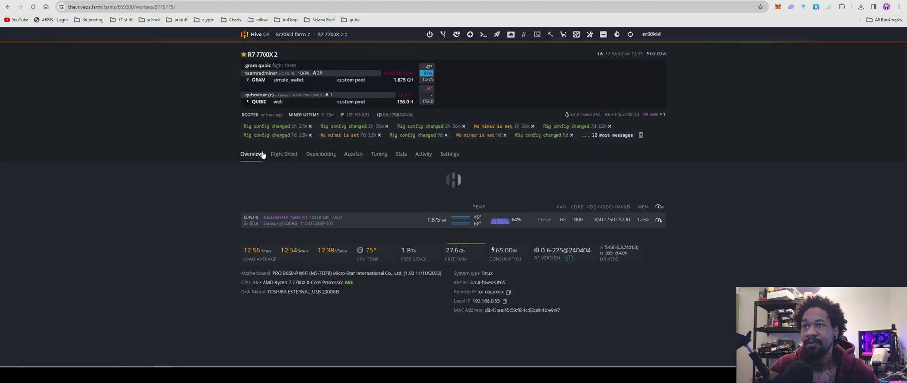
pyautogui.click(263, 38)
pyautogui.click(257, 163)
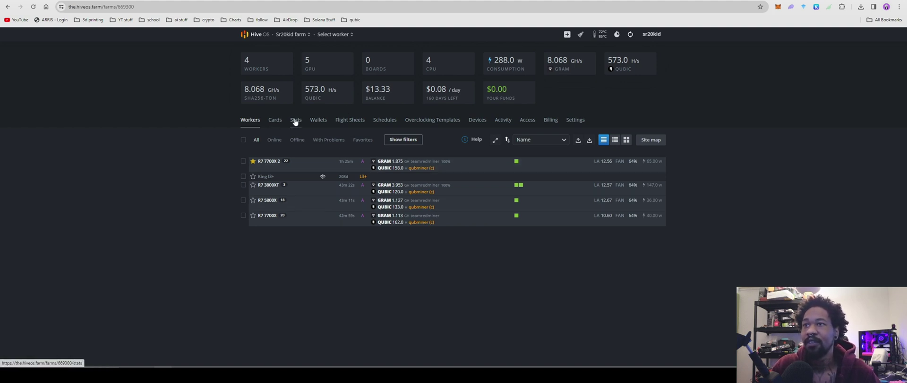
# Start a new farm wallet in HiveOS with WART as its coin.
pyautogui.click(316, 120)
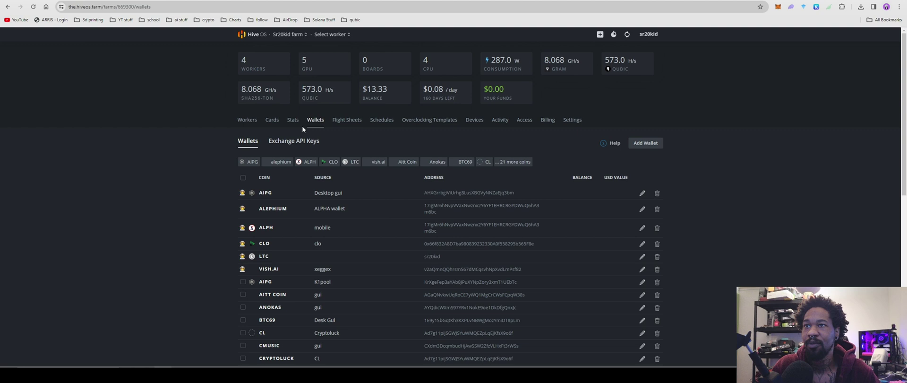
pyautogui.click(644, 143)
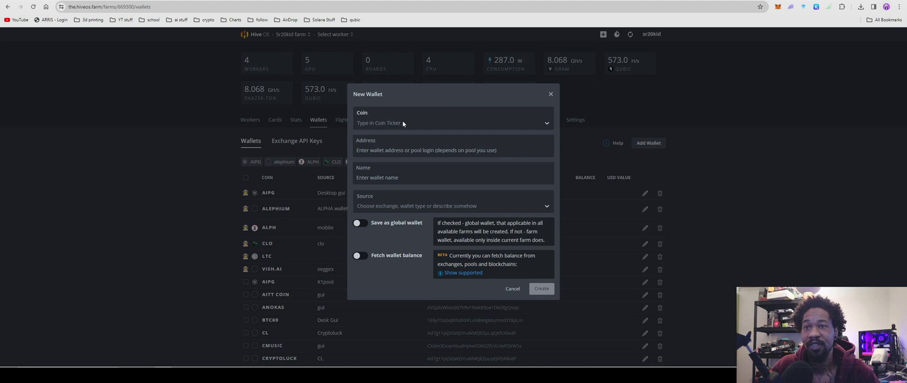
pyautogui.click(402, 123)
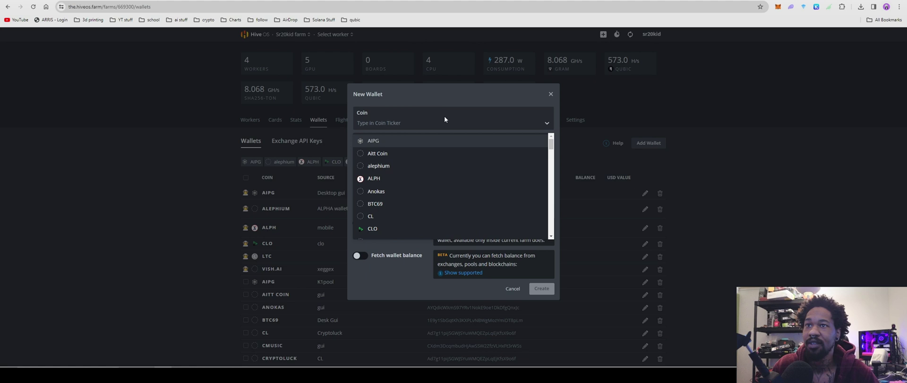
pyautogui.write('wa')
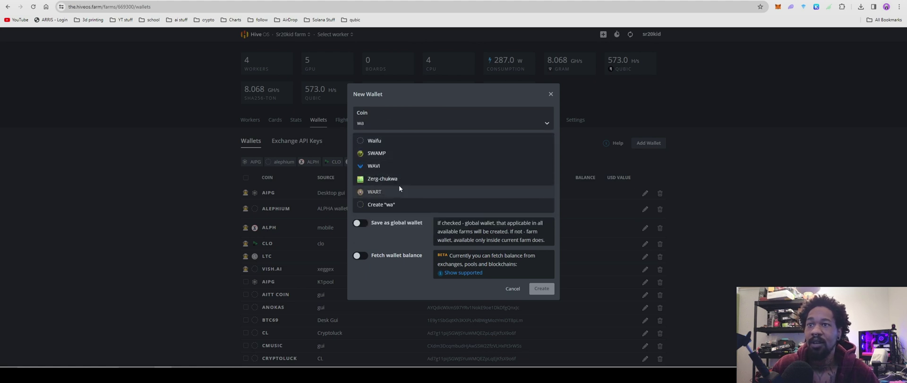
pyautogui.click(399, 187)
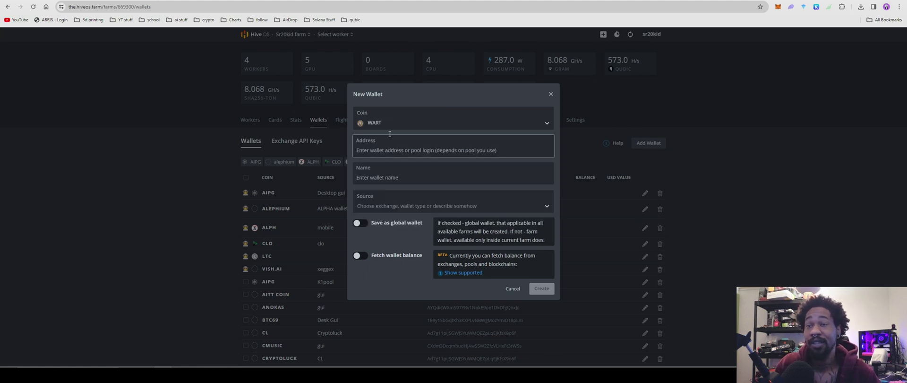
# Try pasting into the wallet's Address field, which stays empty.
pyautogui.rightClick(415, 150)
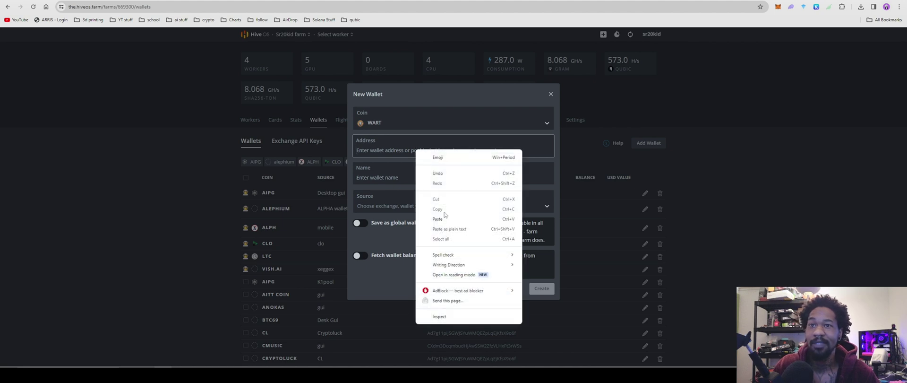
pyautogui.click(444, 218)
pyautogui.rightClick(361, 149)
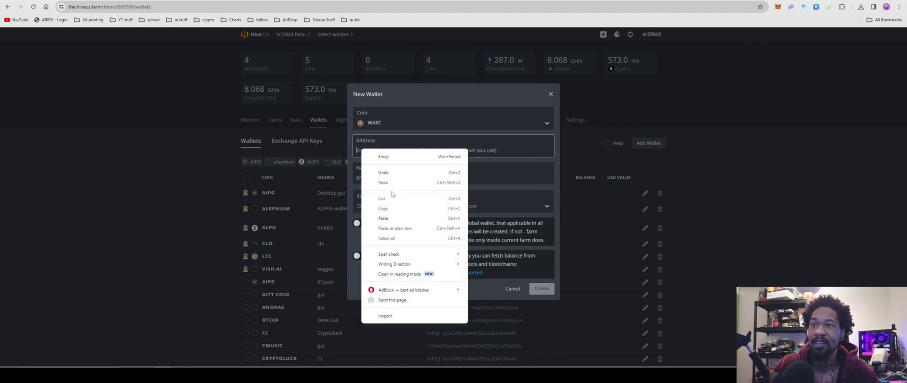
pyautogui.click(390, 218)
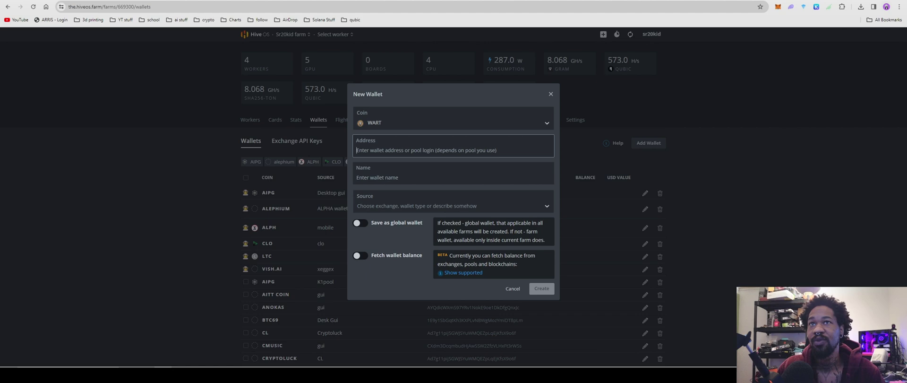
# Look through the WoolyPooly and BzMiner GitHub browser tabs.
pyautogui.click(464, 3)
pyautogui.click(468, 3)
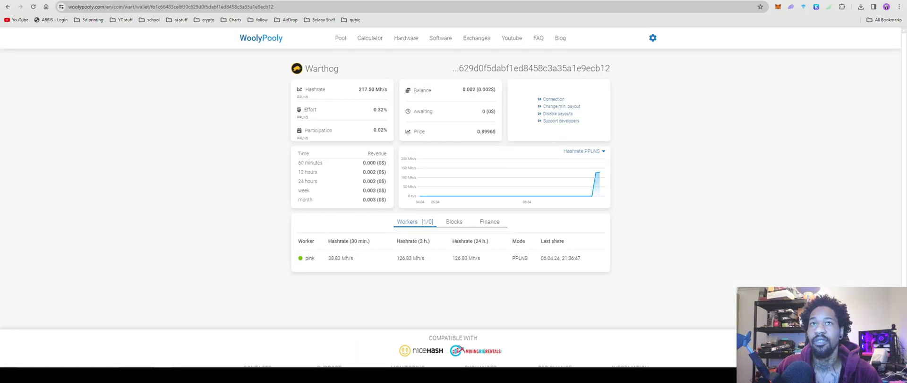
pyautogui.click(315, 1)
pyautogui.scroll(5, 387, 194)
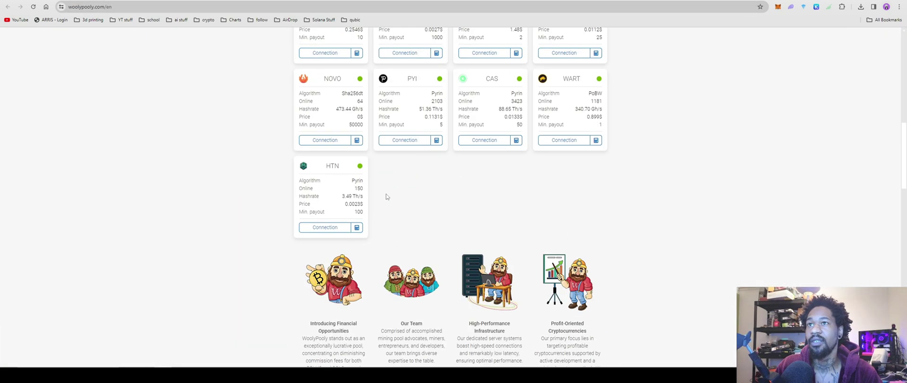
pyautogui.click(464, 2)
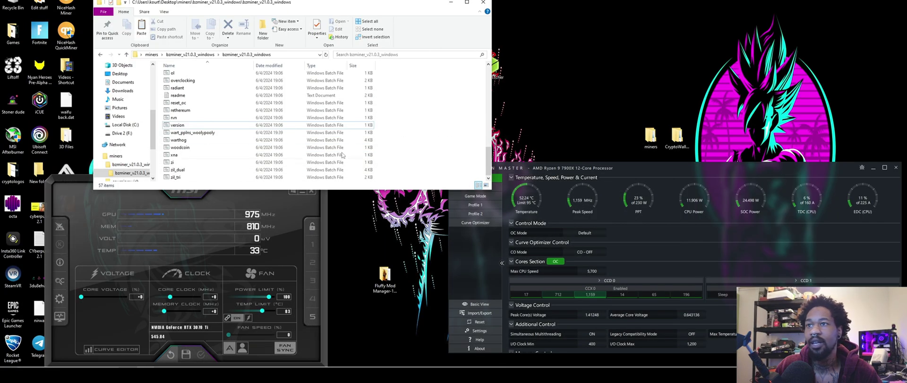
# Copy the wallet address after -w from wart_pplns_woolypooly.bat in Notepad, then close Notepad and the folder.
pyautogui.rightClick(196, 133)
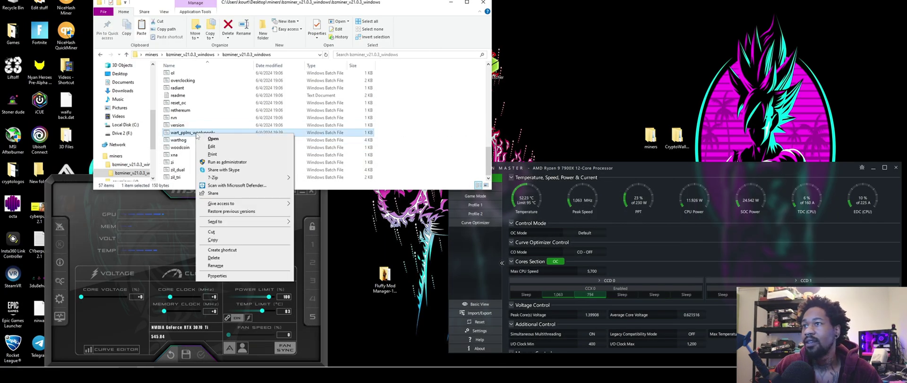
pyautogui.click(222, 146)
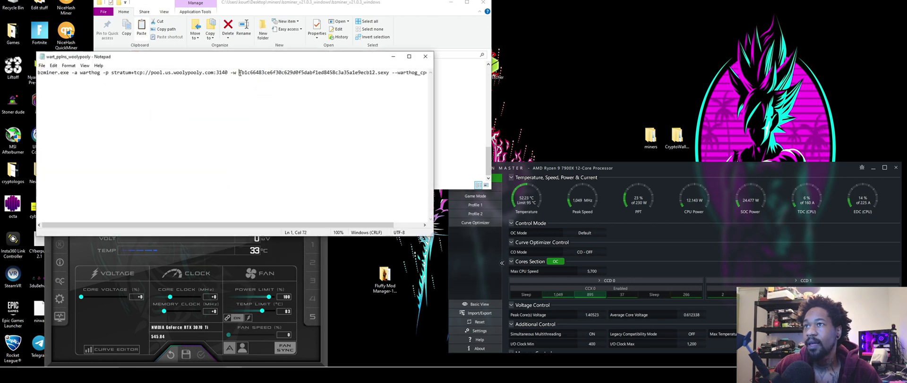
pyautogui.moveTo(239, 72); pyautogui.dragTo(375, 73)
pyautogui.rightClick(371, 73)
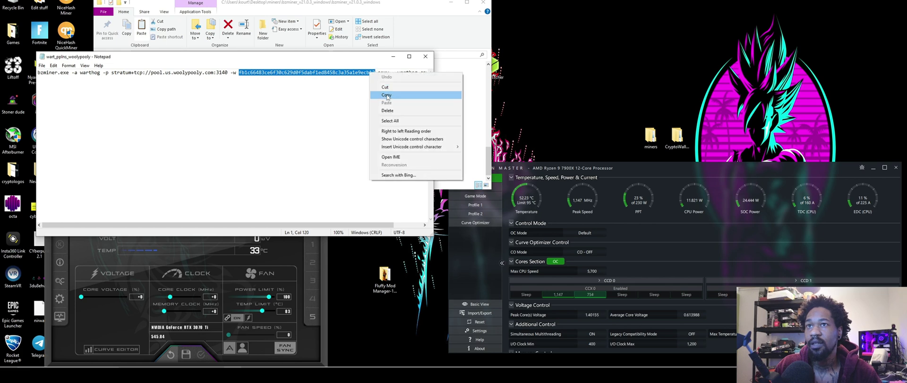
pyautogui.click(386, 95)
pyautogui.click(425, 57)
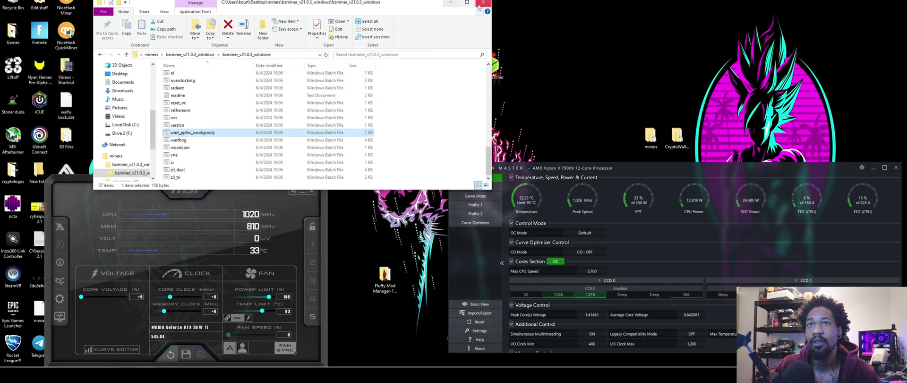
pyautogui.click(482, 3)
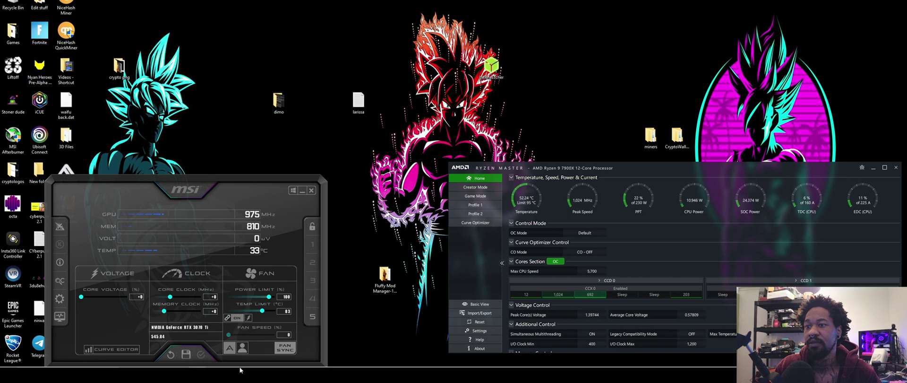
# Paste the copied address into the new WART wallet, name it x, and create it.
pyautogui.moveTo(241, 371)
pyautogui.click(163, 360)
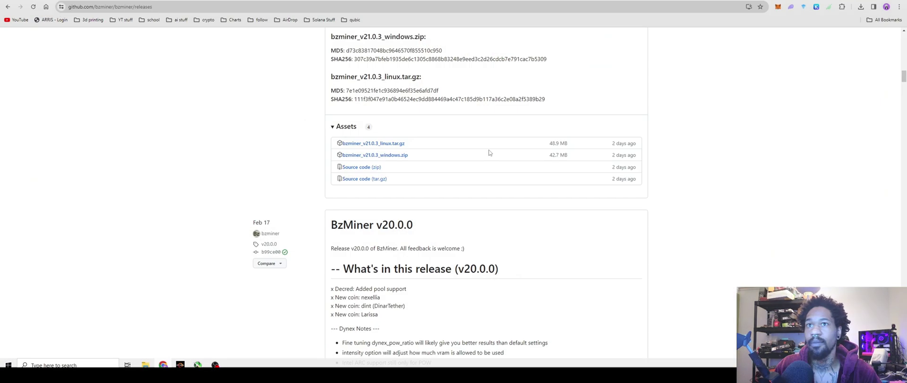
pyautogui.click(497, 5)
pyautogui.rightClick(414, 151)
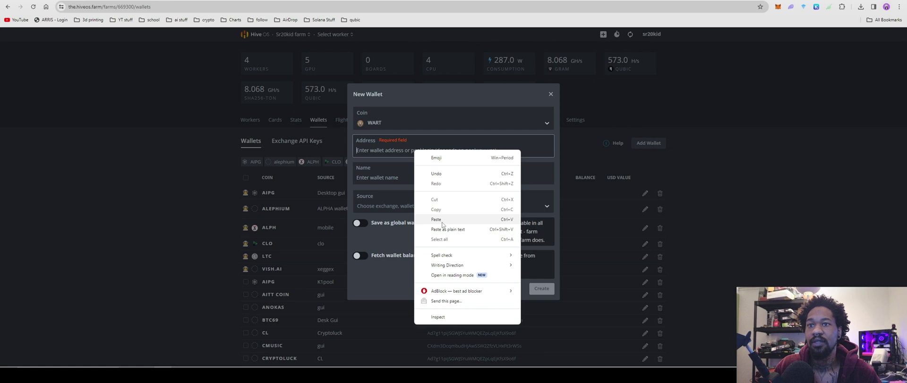
pyautogui.click(425, 220)
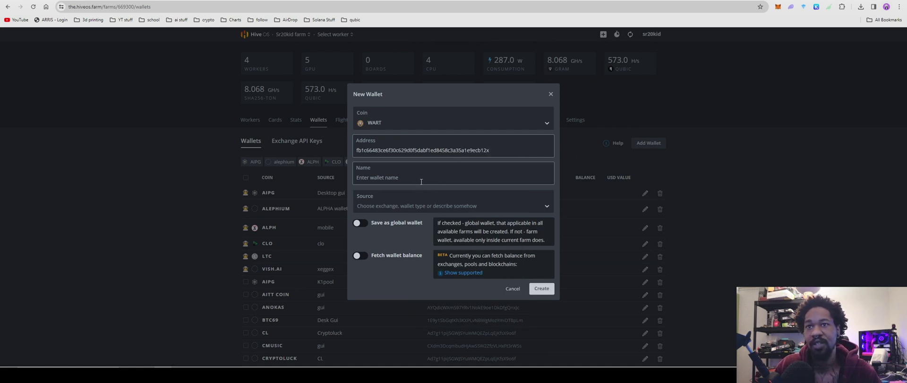
pyautogui.click(444, 170)
pyautogui.write('x')
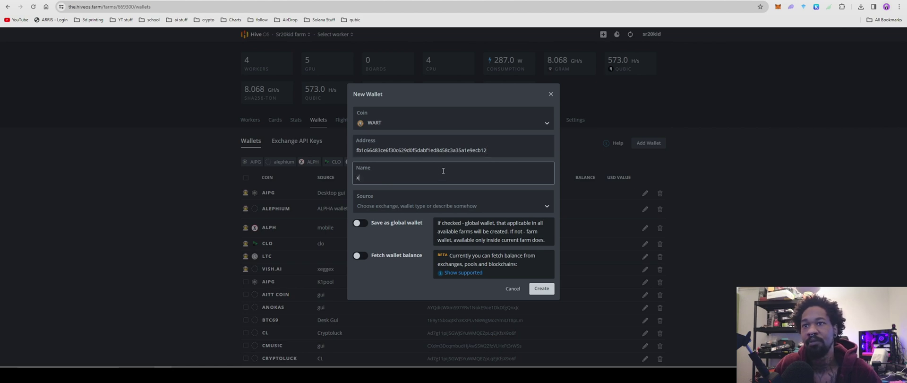
pyautogui.click(512, 288)
pyautogui.click(352, 122)
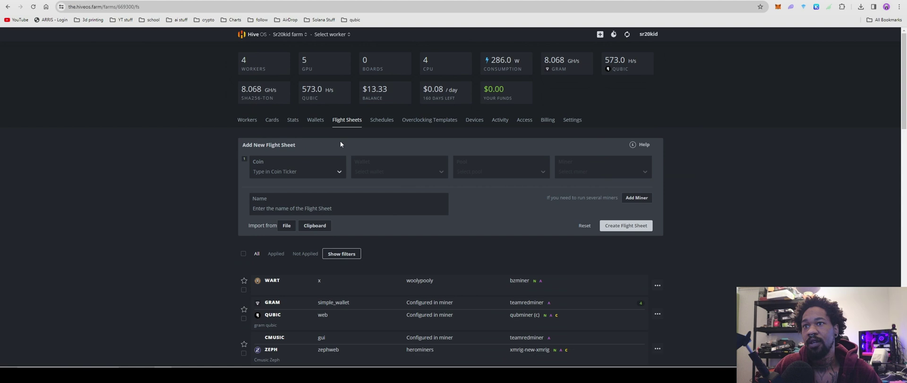
# Set the flight sheet's coin to WART and wallet to x.
pyautogui.click(315, 172)
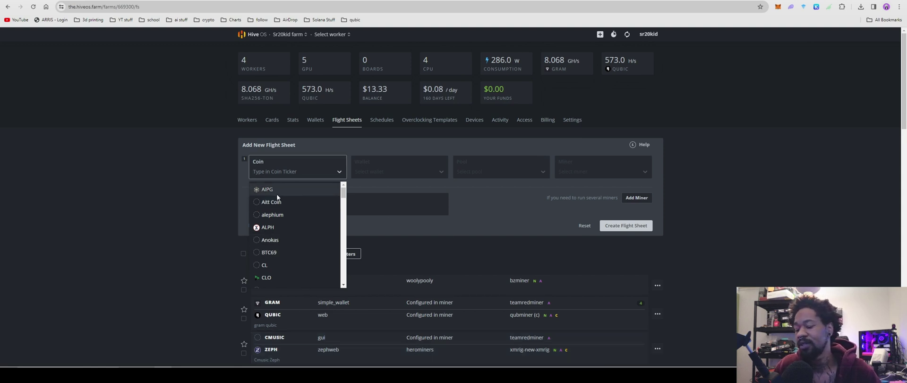
pyautogui.write('wa')
pyautogui.click(267, 239)
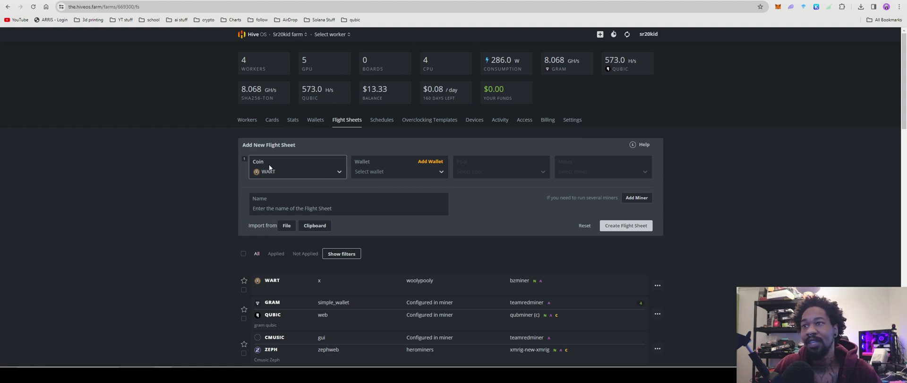
pyautogui.click(419, 169)
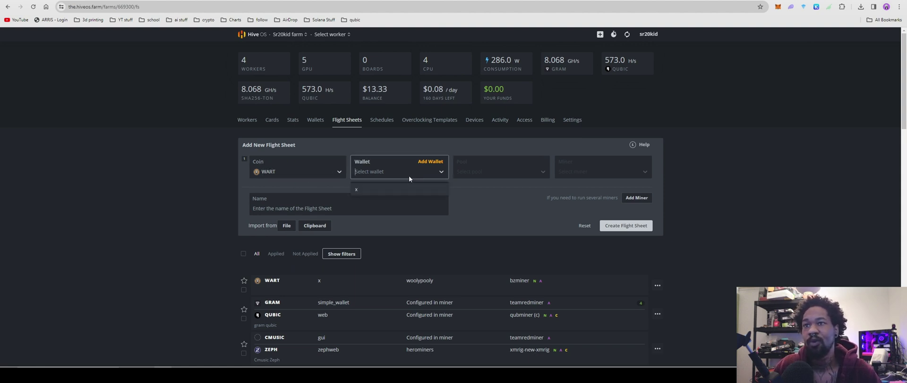
pyautogui.click(392, 189)
# Choose woolypooly with its USA PPLNS server as the pool and BzMiner as the miner.
pyautogui.click(510, 174)
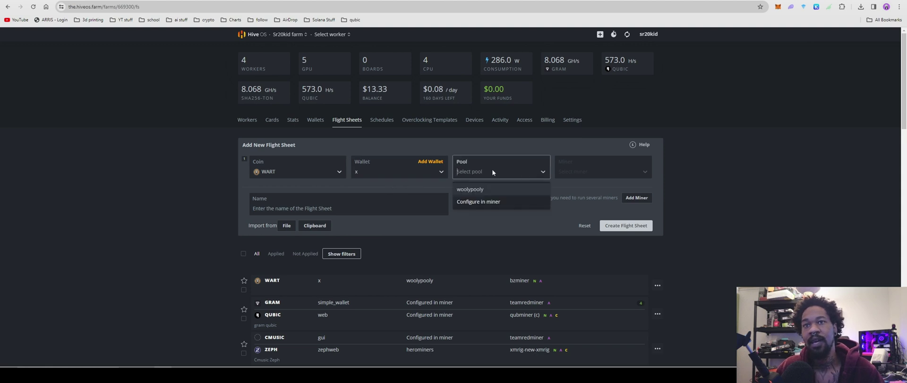
pyautogui.click(475, 189)
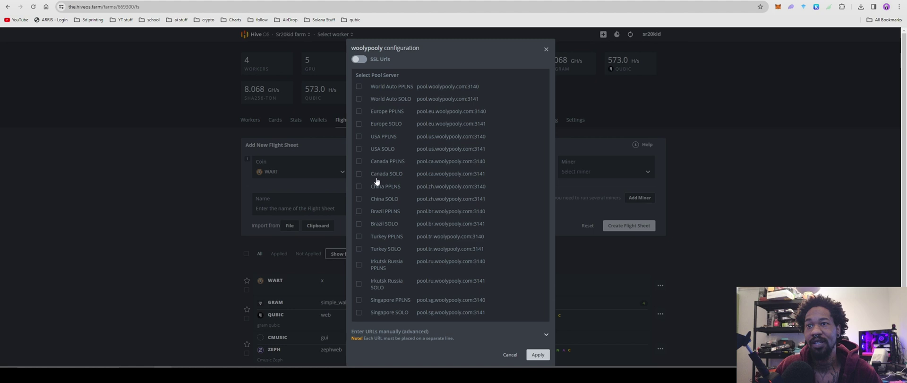
pyautogui.click(359, 136)
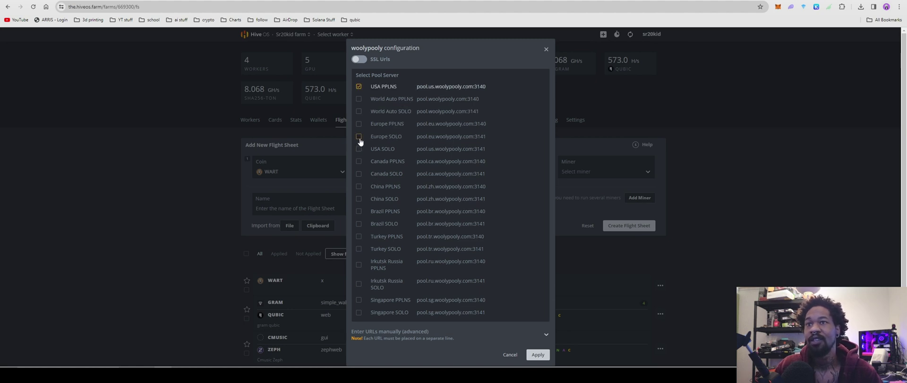
pyautogui.click(536, 352)
pyautogui.click(626, 163)
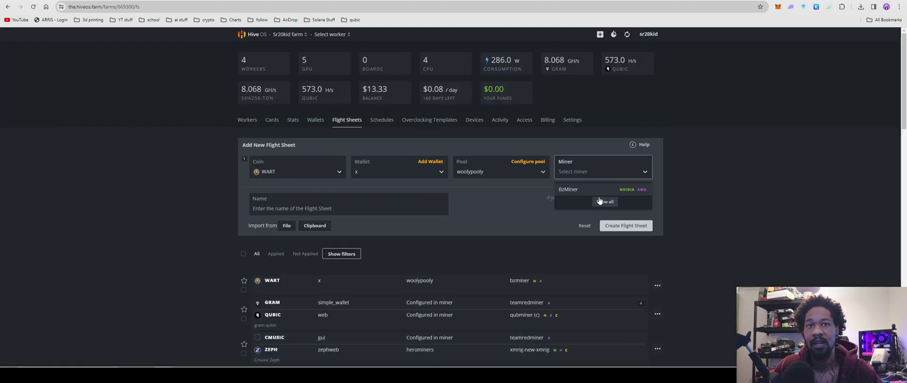
pyautogui.click(594, 189)
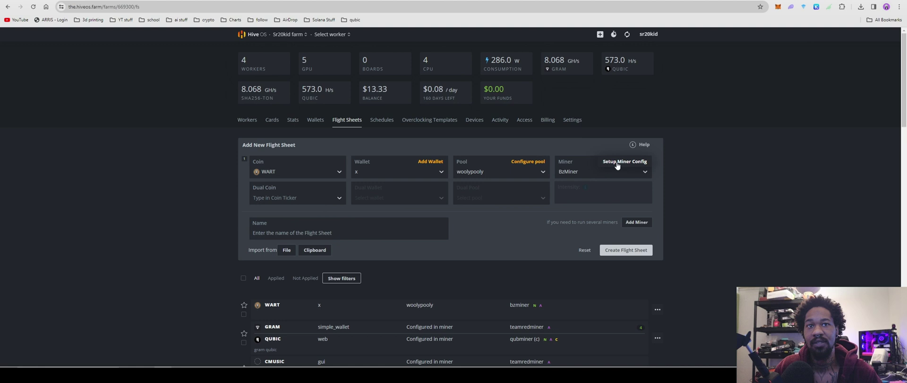
pyautogui.click(617, 163)
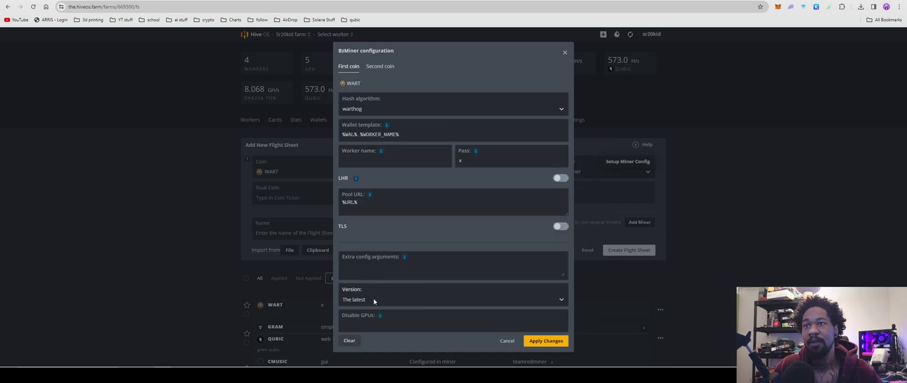
# Read the BzMiner v21.0.3 release notes, then apply BzMiner's default configuration in HiveOS.
pyautogui.moveTo(405, 259)
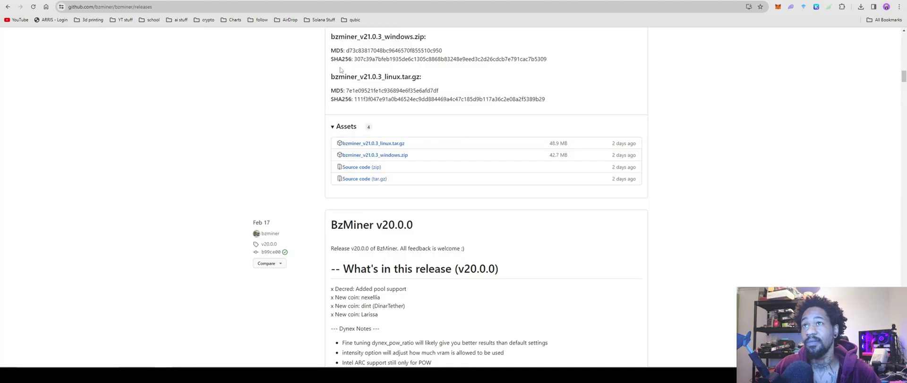
pyautogui.scroll(20, 373, 238)
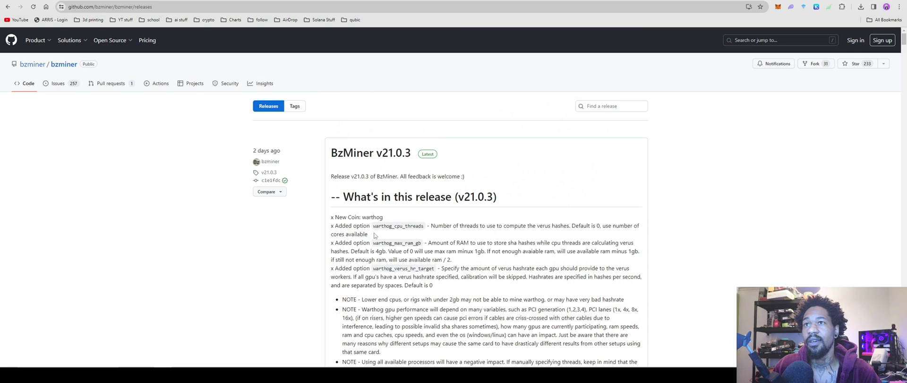
pyautogui.scroll(-4, 374, 235)
pyautogui.scroll(1, 373, 141)
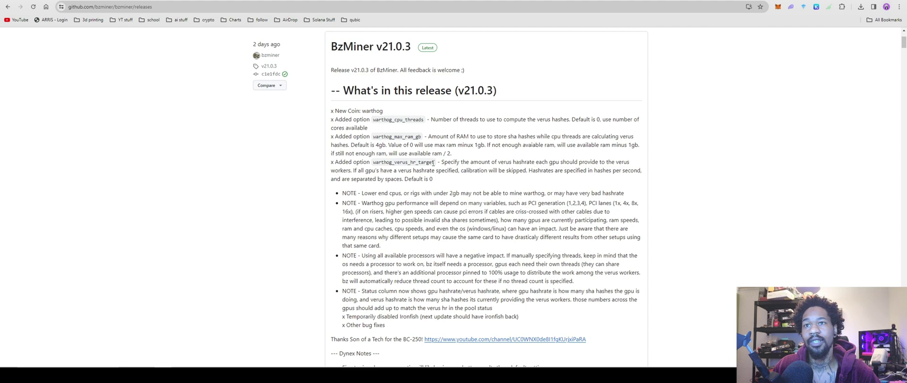
pyautogui.scroll(-1, 427, 167)
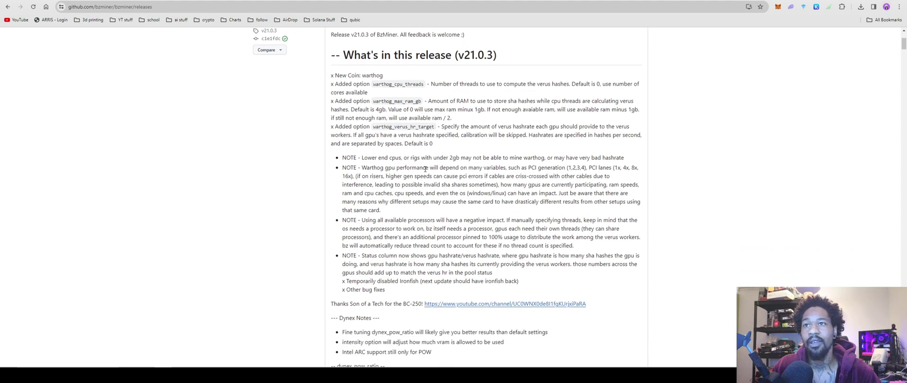
pyautogui.scroll(2, 425, 168)
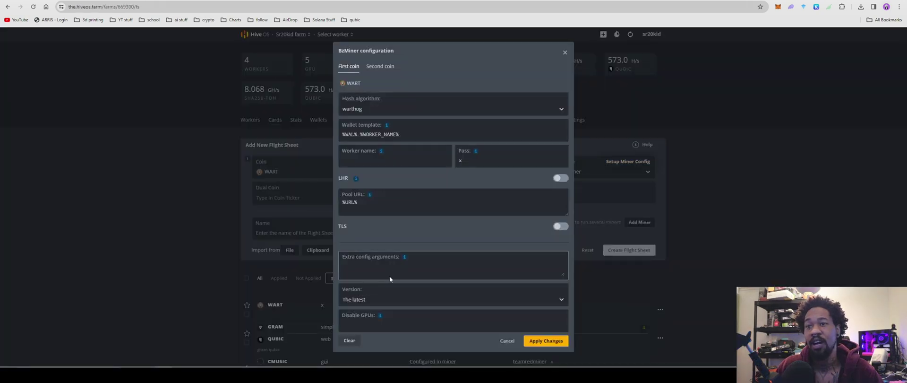
pyautogui.moveTo(405, 257)
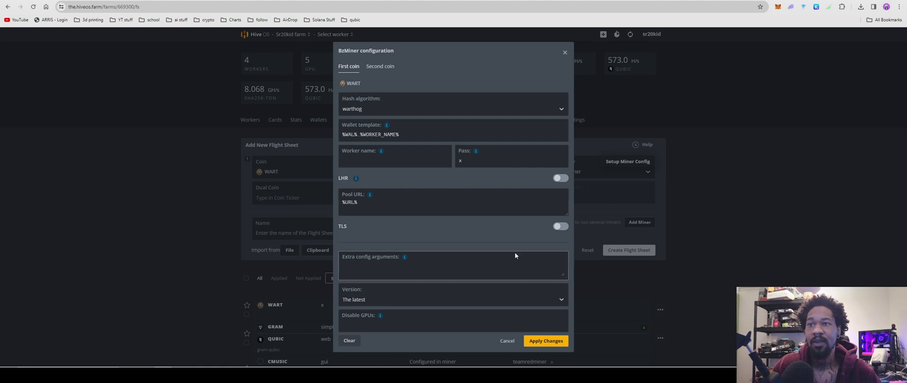
pyautogui.click(546, 341)
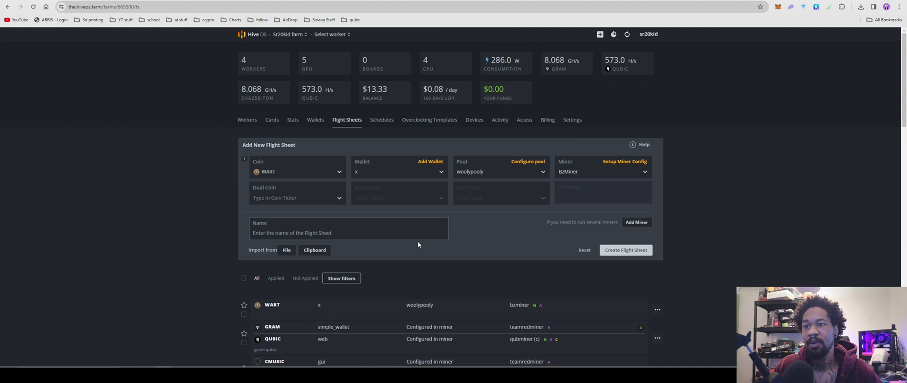
pyautogui.click(712, 245)
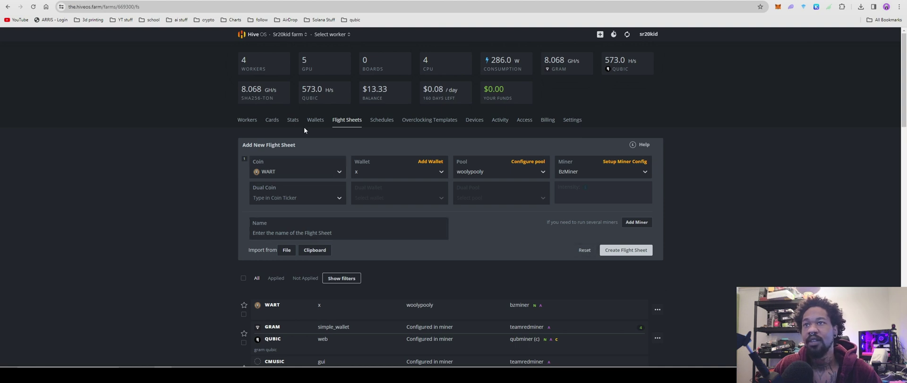
# Inspect the R7 7700X 2 worker's BzMiner tuning settings, then go back to the farms overview.
pyautogui.click(247, 120)
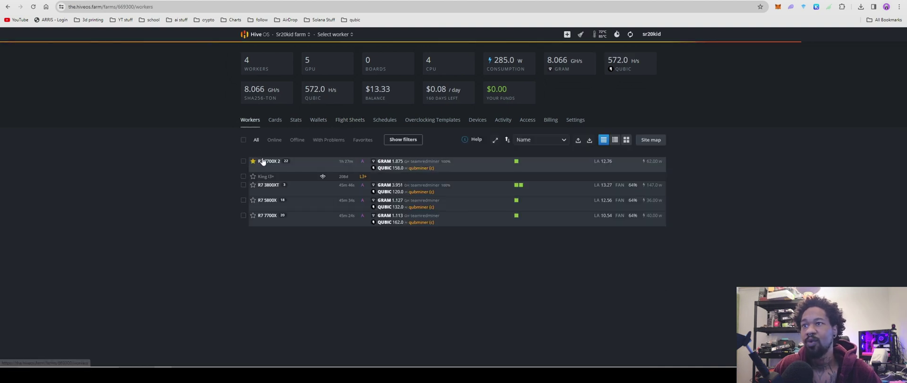
pyautogui.click(269, 163)
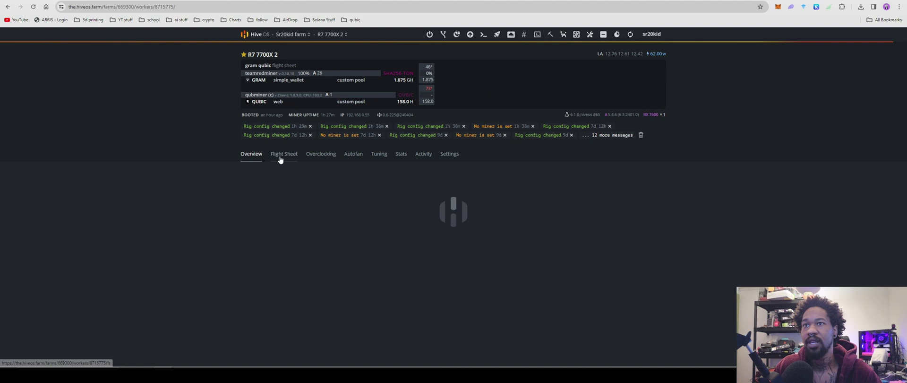
pyautogui.click(377, 156)
pyautogui.scroll(-4, 350, 217)
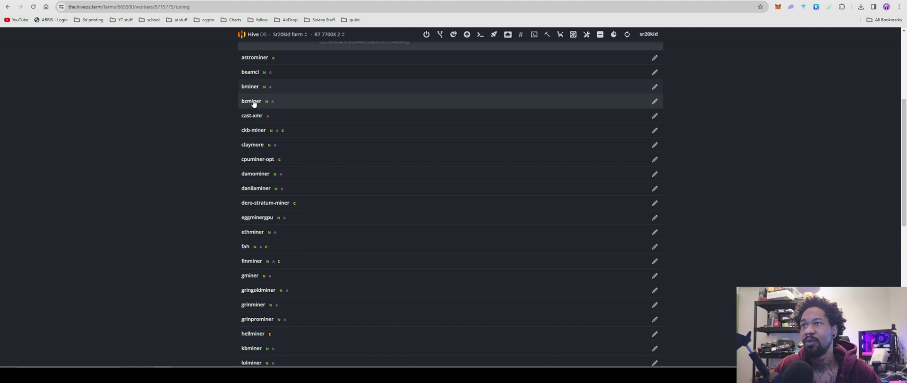
pyautogui.click(655, 102)
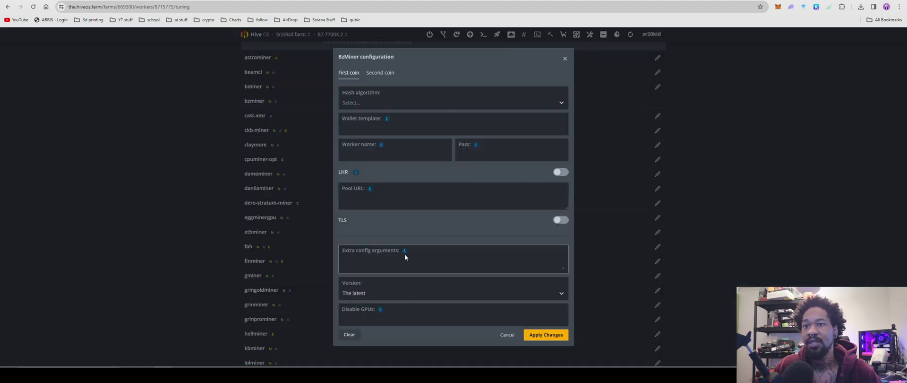
pyautogui.moveTo(405, 251)
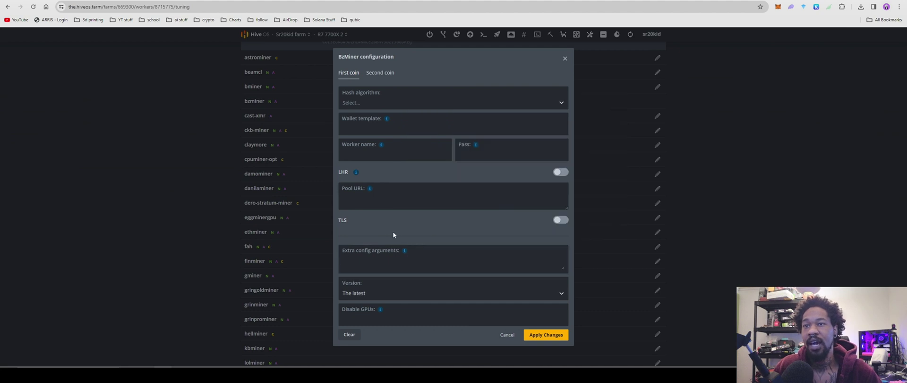
pyautogui.click(565, 59)
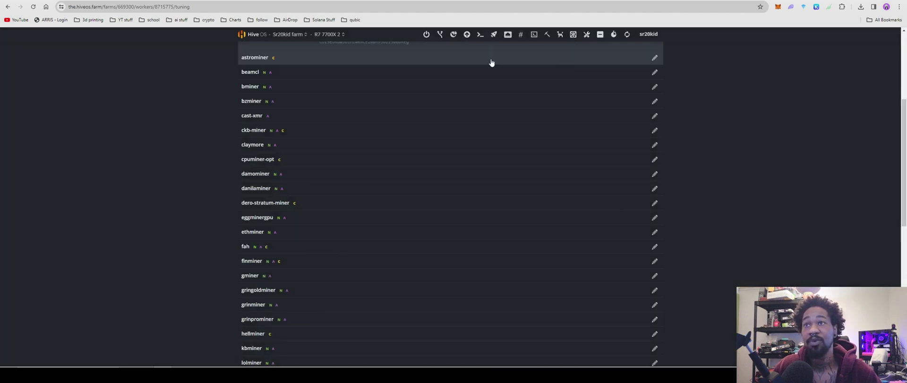
pyautogui.click(245, 34)
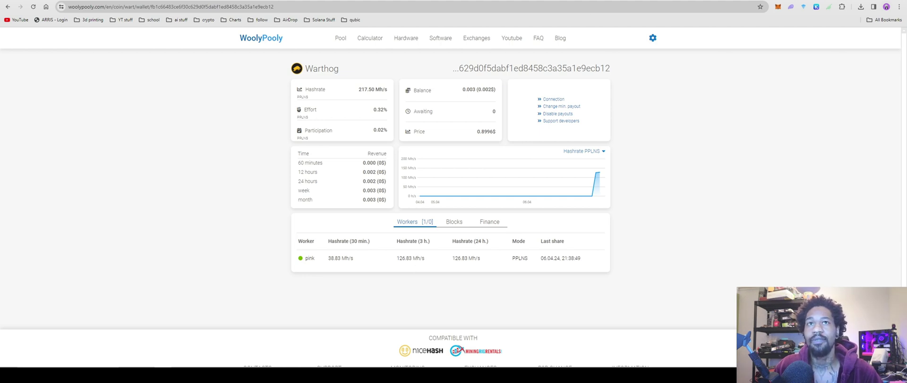
# Enter a Miner Janusscore of 0.445 in the wartscan Mining Calculator.
pyautogui.click(315, 1)
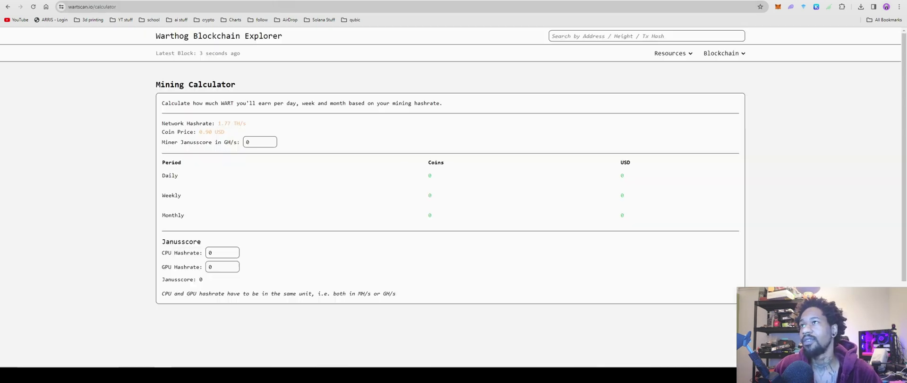
pyautogui.click(263, 142)
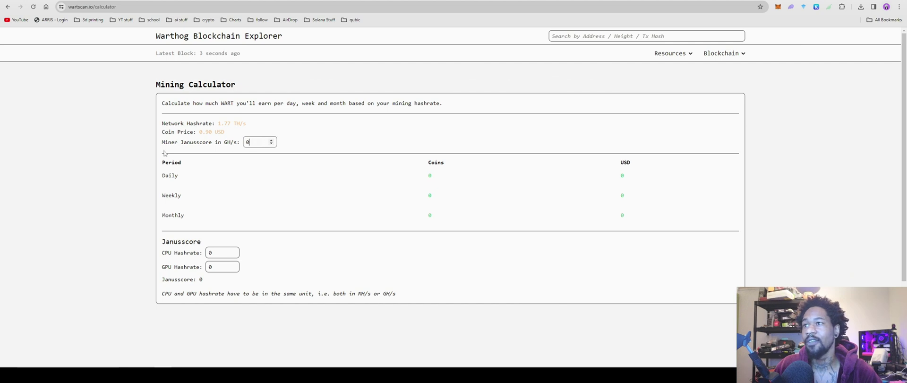
pyautogui.click(255, 138)
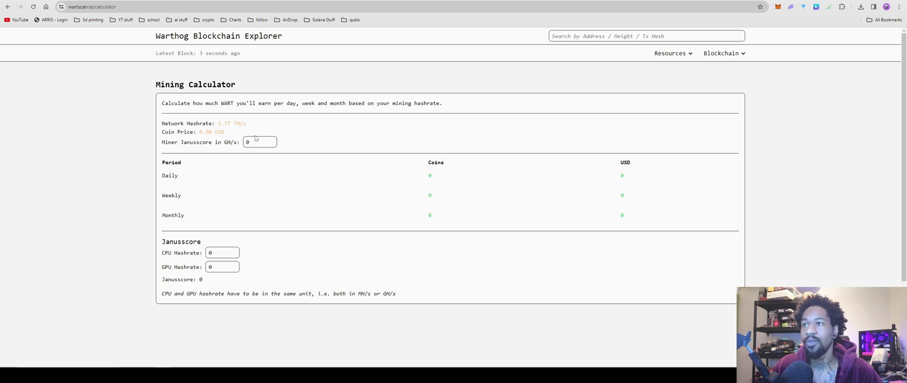
pyautogui.click(259, 139)
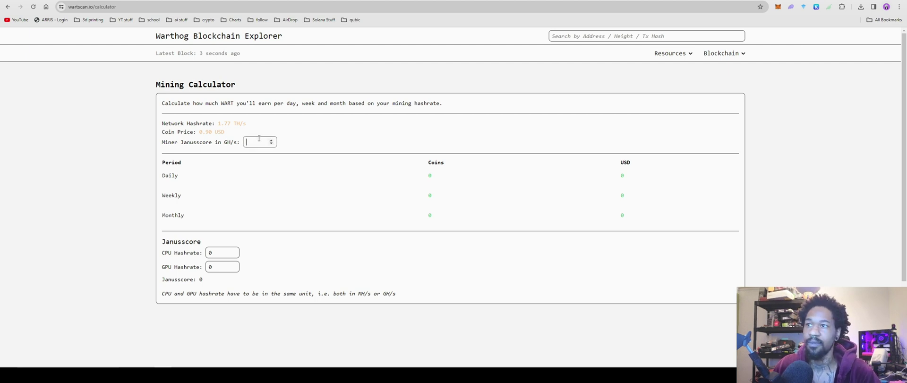
pyautogui.write('0.4')
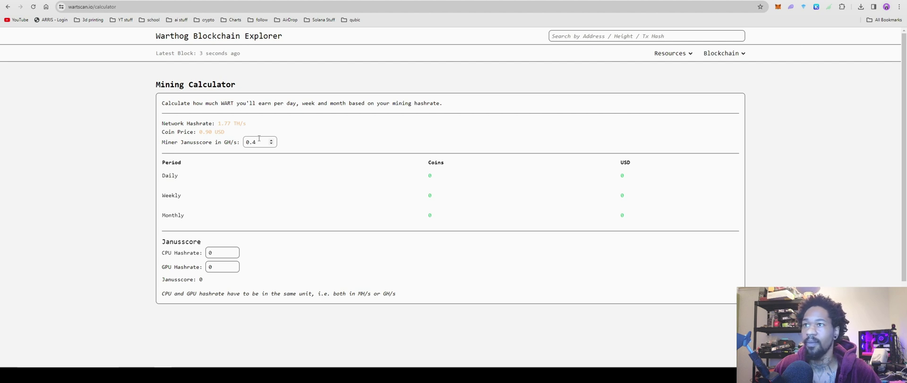
pyautogui.write('45')
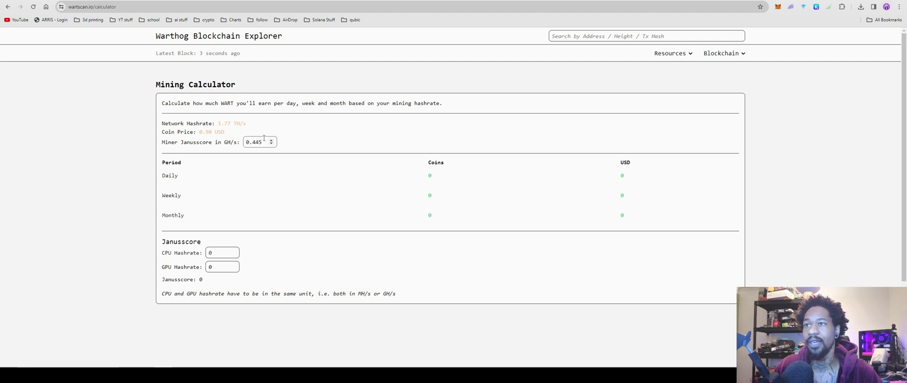
pyautogui.press('Return')
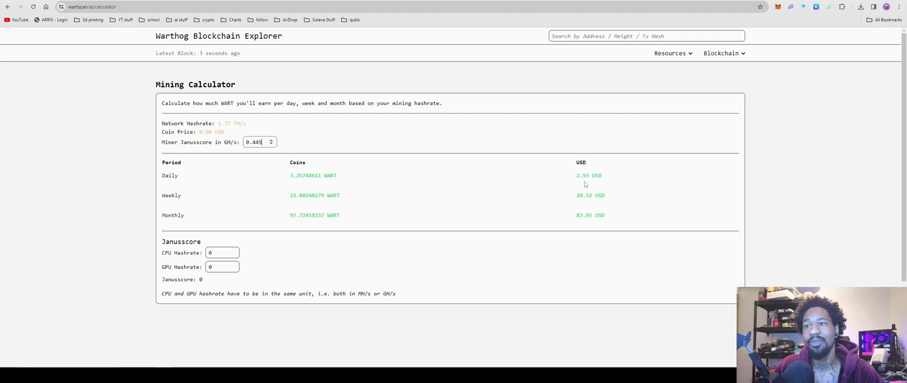
# Review the estimates: about 3.257 WART (2.93 USD) daily and 97.72 WART monthly.
pyautogui.scroll(-1, 588, 175)
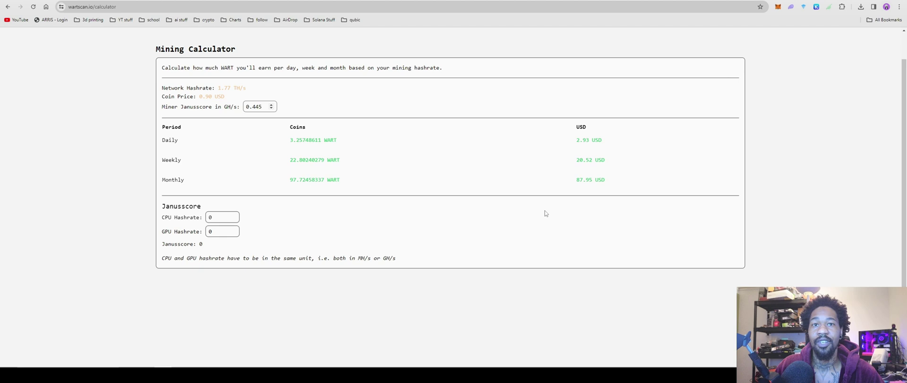
pyautogui.scroll(1, 544, 211)
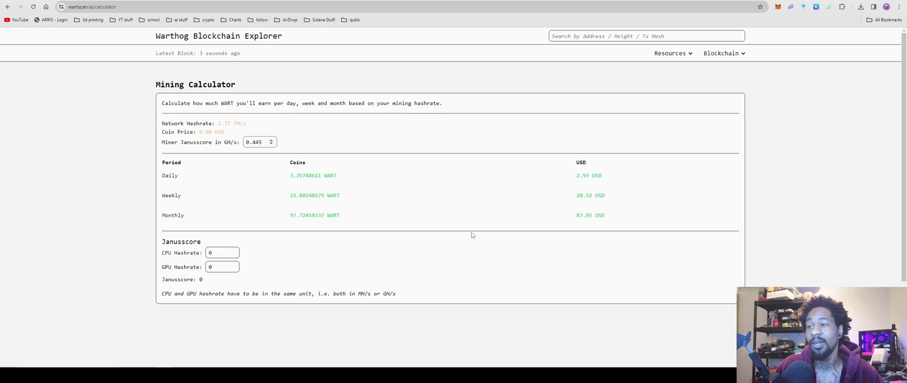
pyautogui.scroll(-3, 471, 233)
pyautogui.scroll(3, 469, 231)
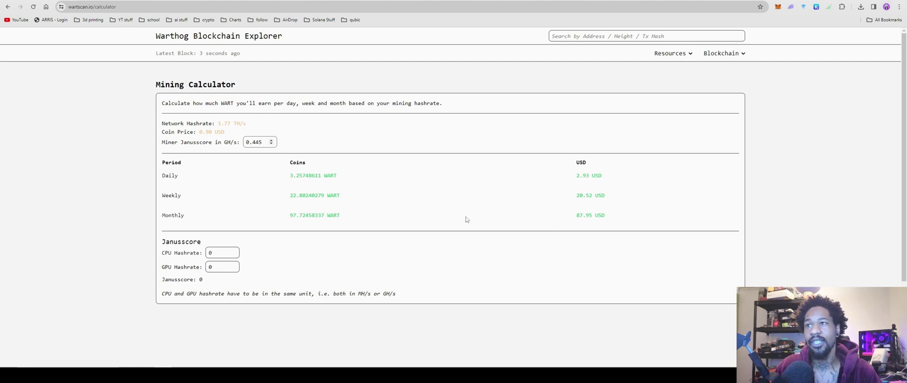
pyautogui.scroll(-1, 264, 121)
pyautogui.scroll(1, 264, 120)
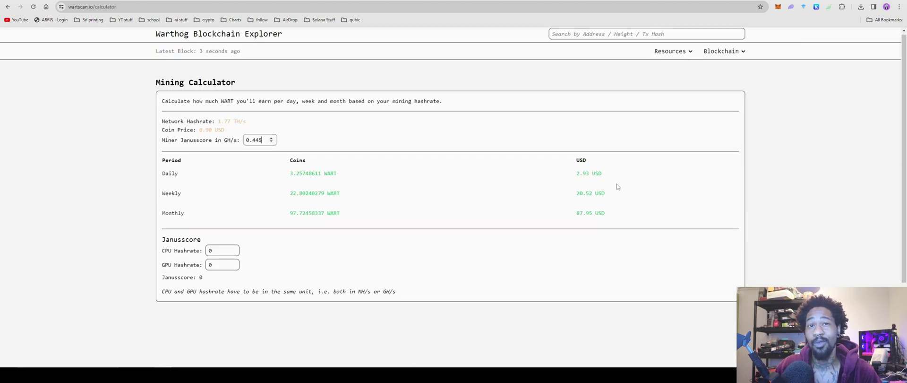
pyautogui.scroll(-1, 583, 176)
pyautogui.scroll(1, 583, 176)
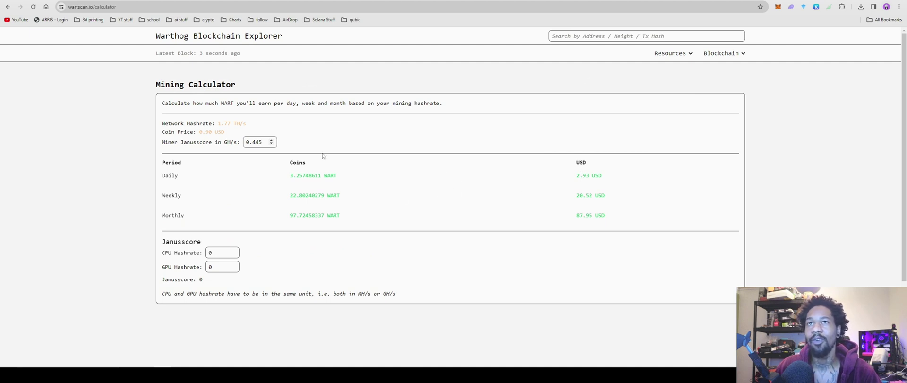
pyautogui.scroll(-2, 491, 209)
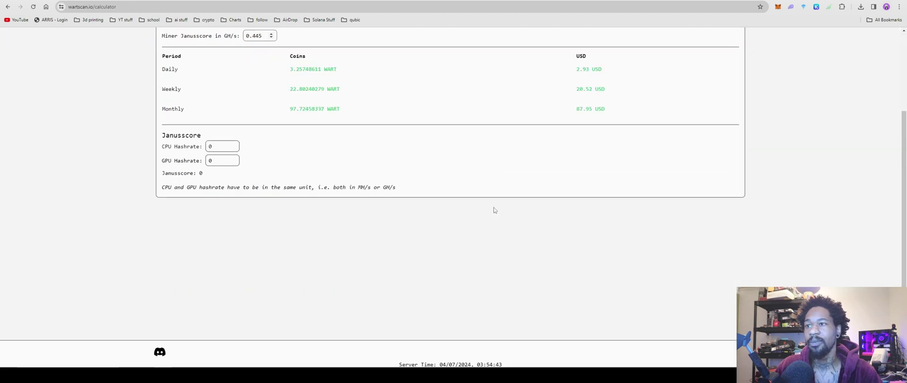
pyautogui.scroll(2, 494, 209)
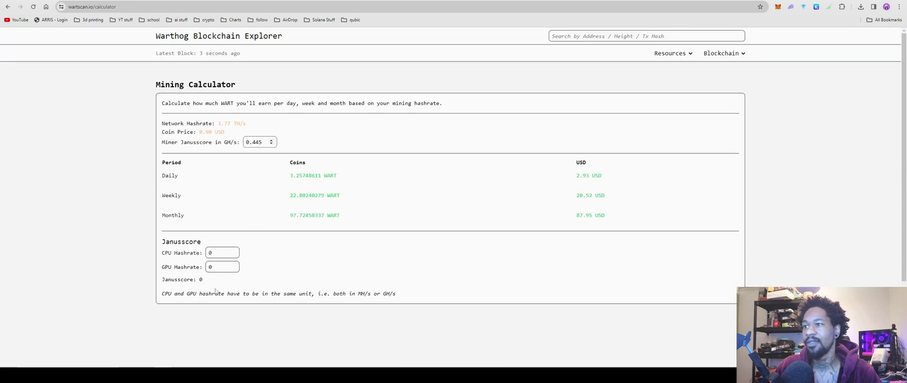
pyautogui.click(227, 251)
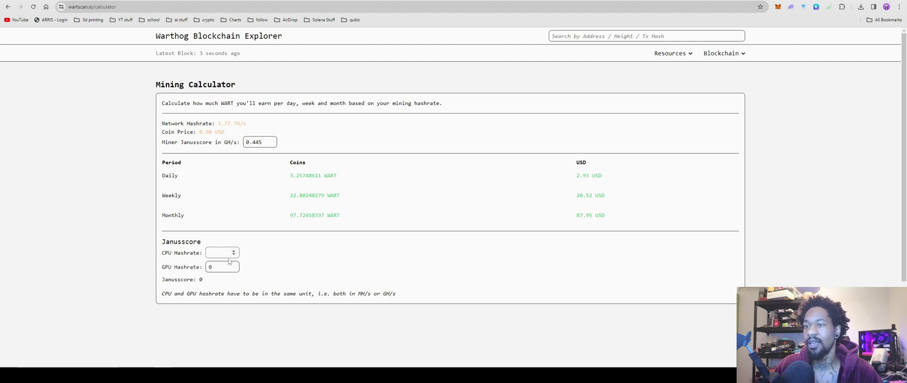
# Enter 12.75 CPU hashrate and 445 GPU hashrate, giving a 234 Janusscore.
pyautogui.write('12.75')
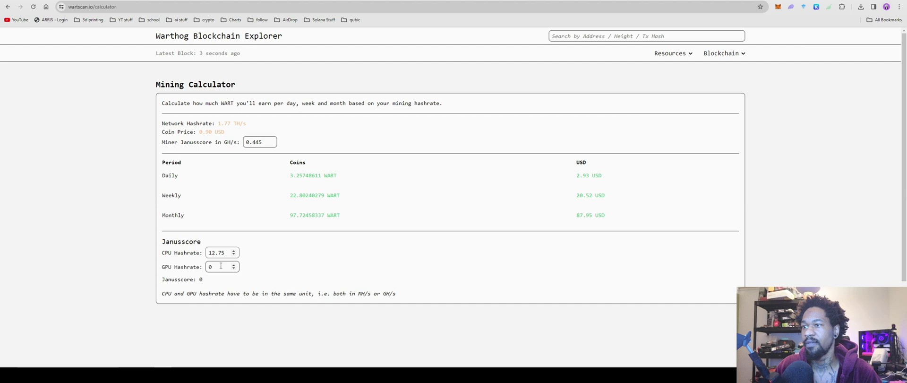
pyautogui.click(220, 266)
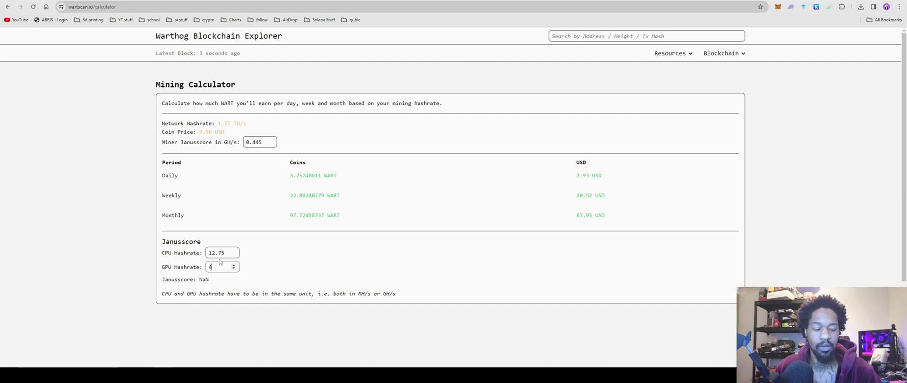
pyautogui.write('445')
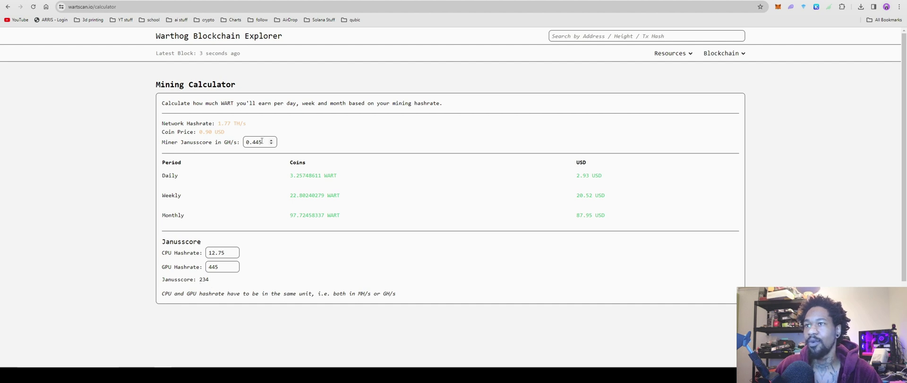
# Replace the Miner Janusscore with 0.234, estimating about 1.713 WART (1.54 USD) daily.
pyautogui.moveTo(262, 141); pyautogui.dragTo(238, 143)
pyautogui.press('BackSpace')
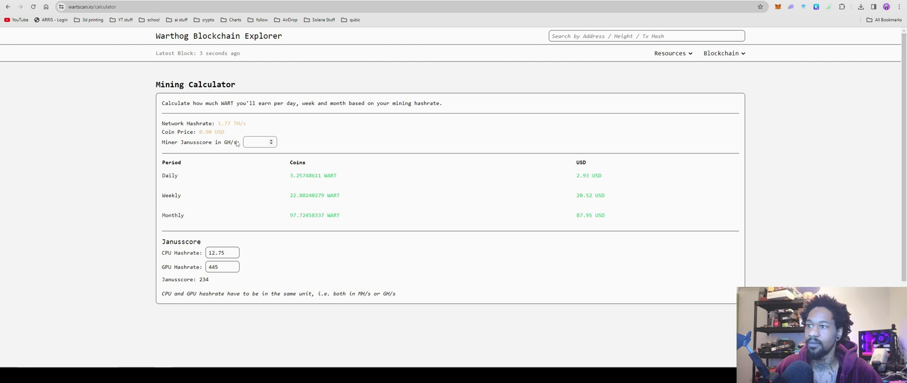
pyautogui.write('0.234')
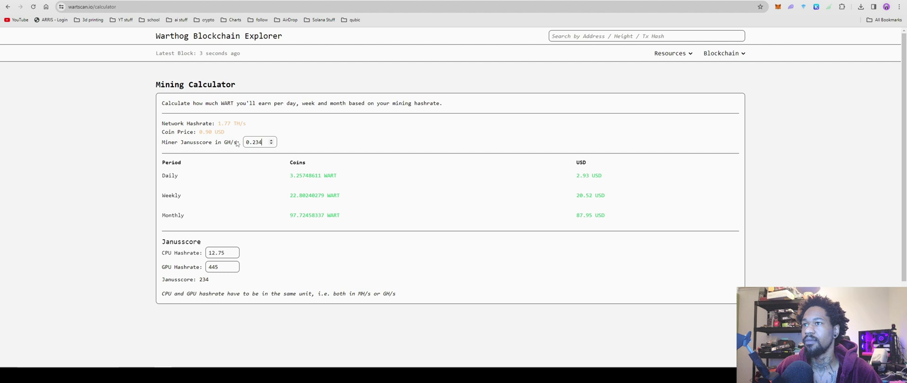
pyautogui.press('Return')
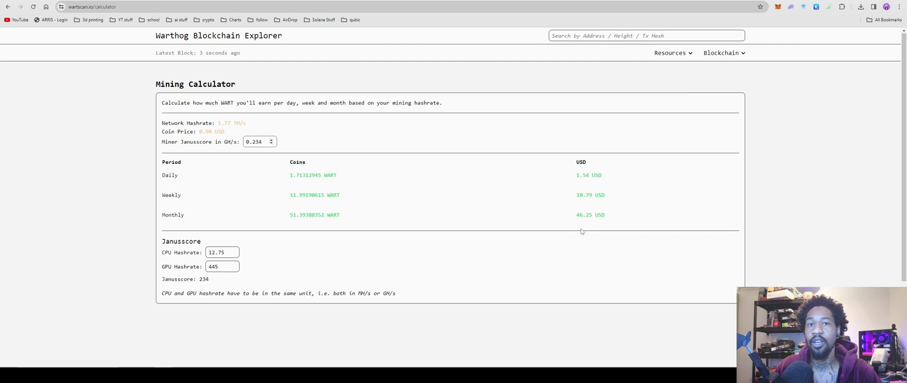
pyautogui.scroll(-2, 583, 232)
pyautogui.scroll(2, 583, 231)
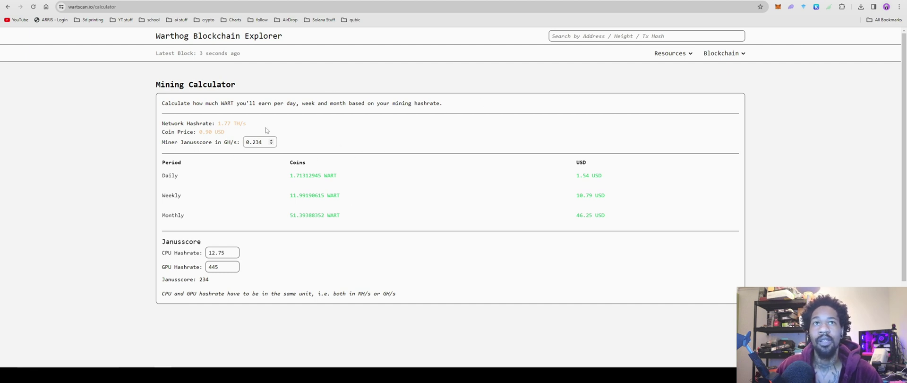
pyautogui.scroll(-2, 315, 124)
pyautogui.scroll(2, 315, 124)
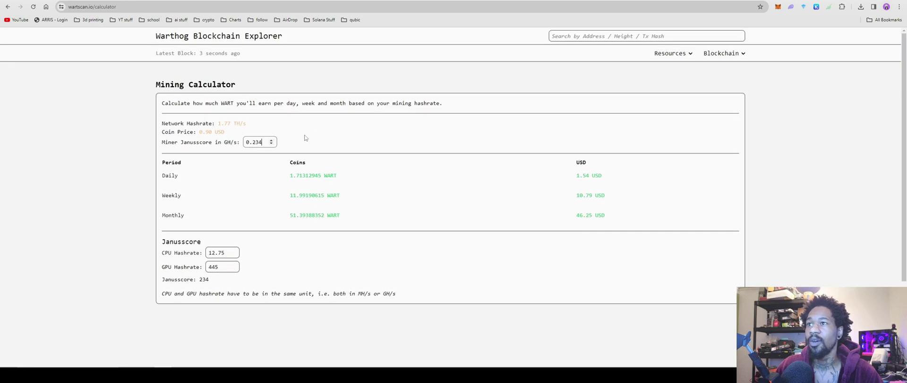
pyautogui.scroll(-2, 278, 126)
pyautogui.scroll(2, 278, 124)
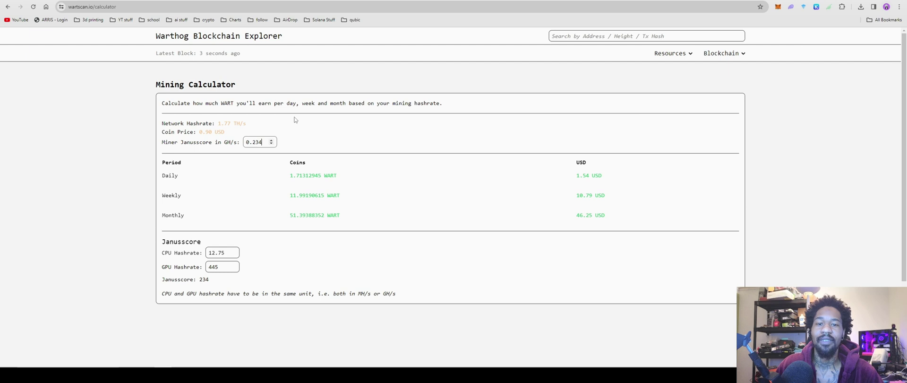
pyautogui.scroll(-2, 296, 105)
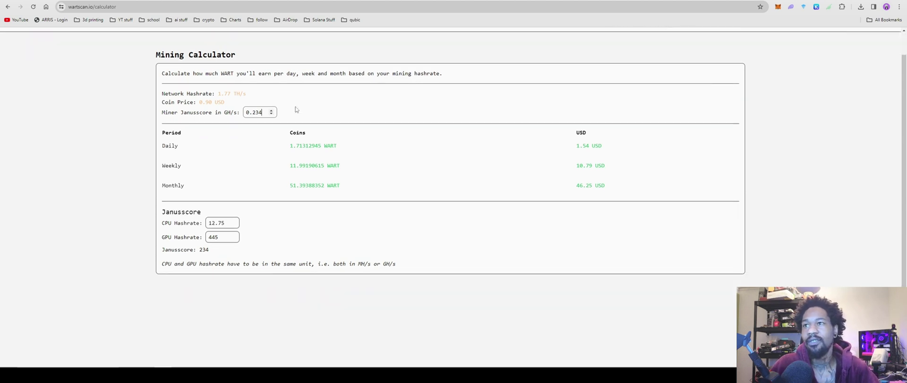
pyautogui.scroll(2, 293, 132)
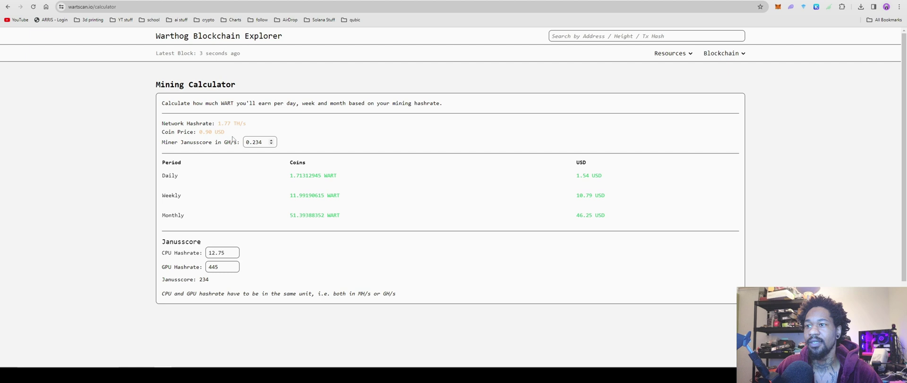
pyautogui.scroll(-1, 301, 151)
pyautogui.scroll(1, 301, 152)
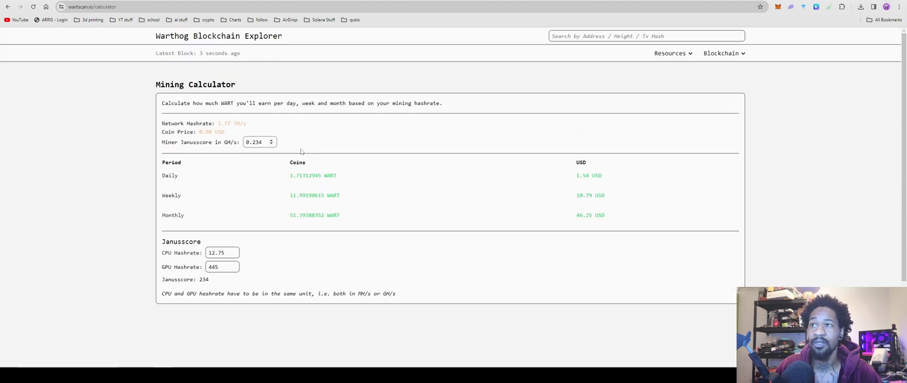